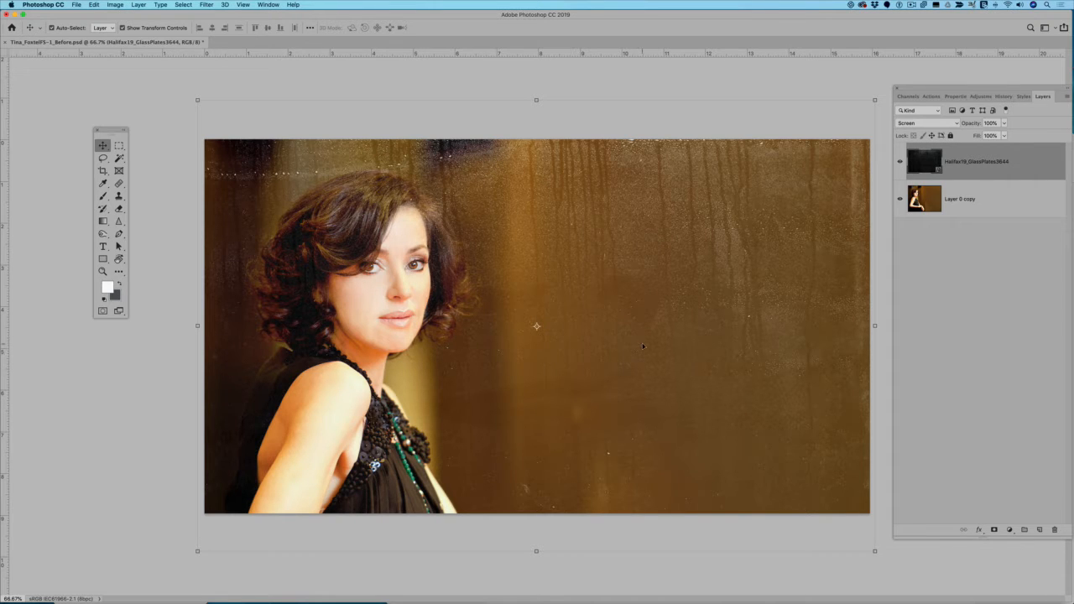
- Add a layer mask to the Halifax19_GlassPlates3644 layer and enlarge the Brush tool to 700 px
left_click(994, 530)
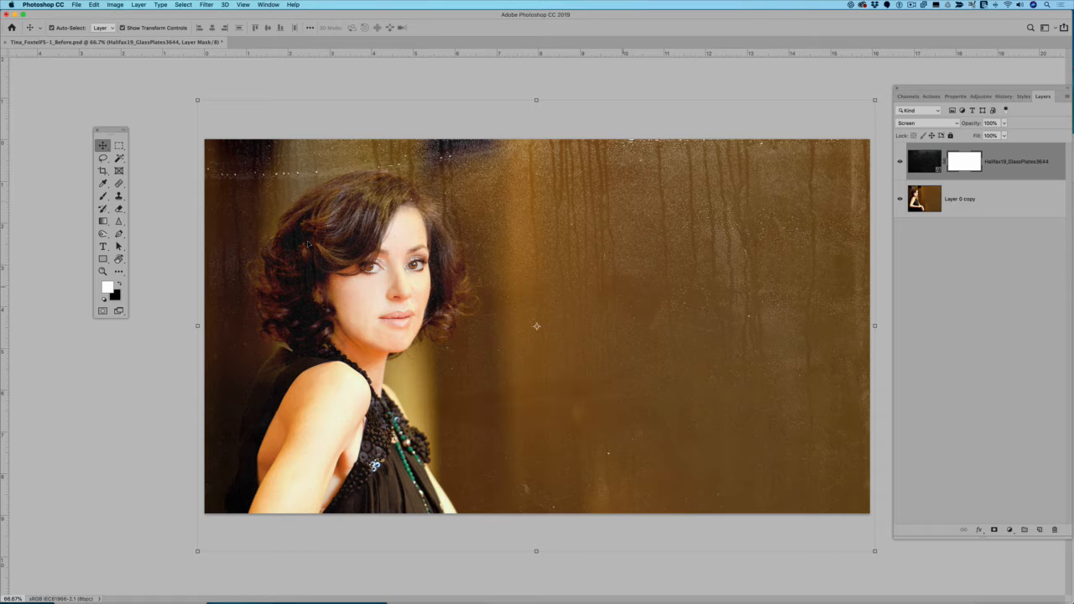
left_click(103, 195)
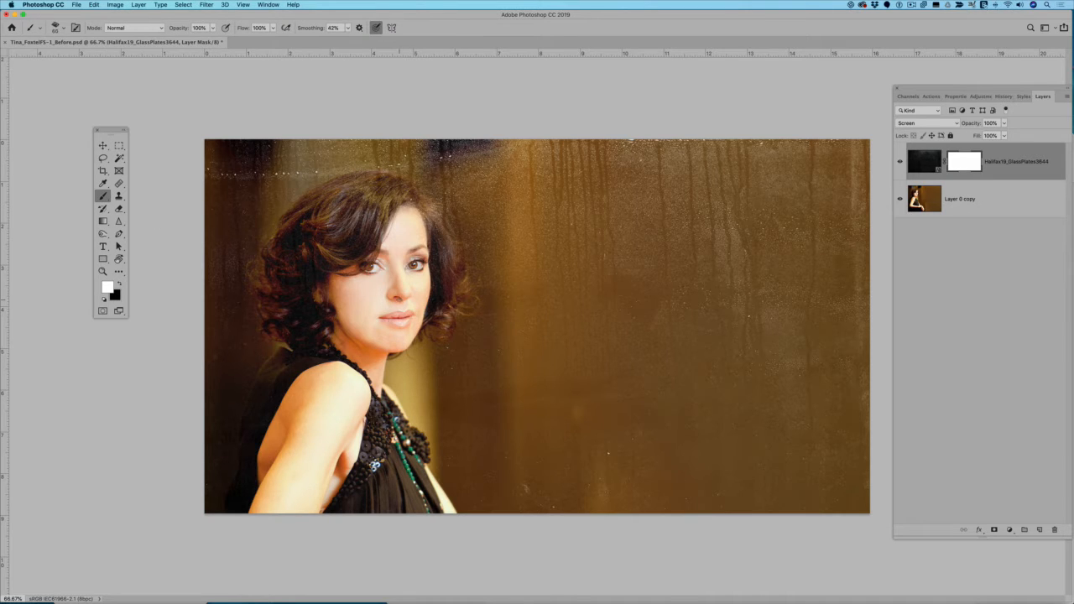
key("bracketright")
key("bracketright")
key("bracketright")
key("bracketright")
key("bracketright")
key("bracketright")
key("bracketright")
key("bracketright")
key("bracketright")
key("bracketright")
key("bracketright")
key("bracketright")
key("bracketright")
key("bracketright")
- Choose the soft round brush with 10% hardness and set its flow to 10%
left_click(63, 29)
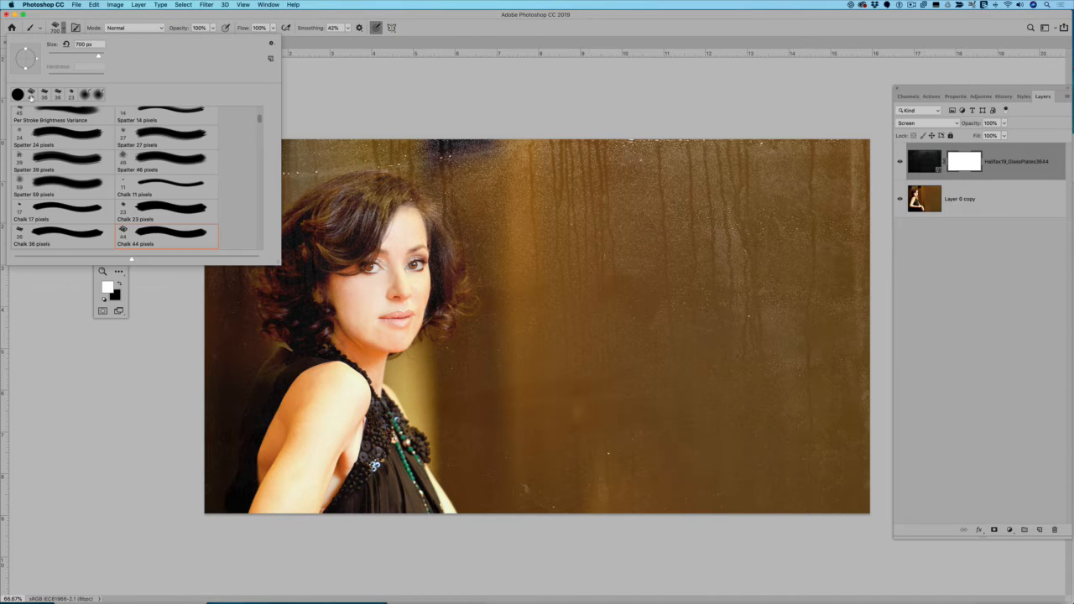
left_click(84, 93)
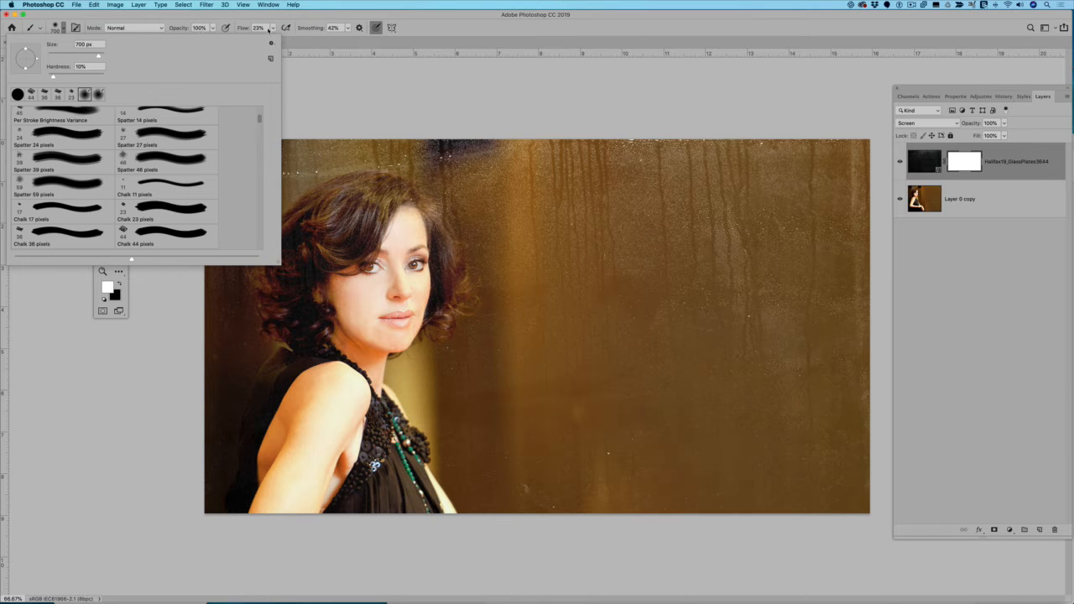
left_click_drag(273, 27, 267, 40)
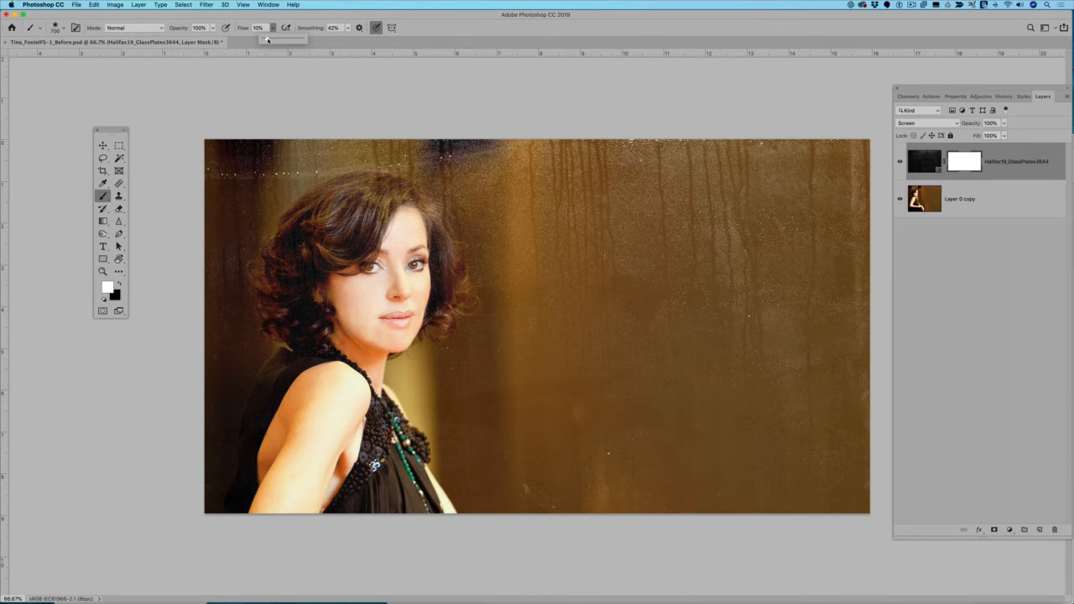
- Paint black on the glass-plate layer's mask over the woman's face to hide the texture there
left_click(393, 266)
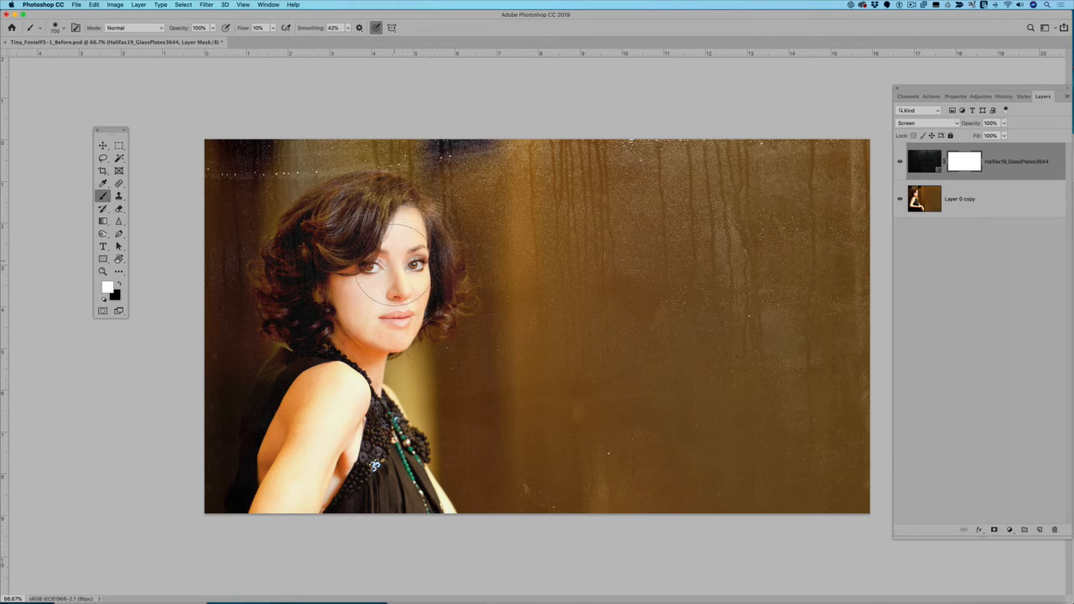
key("x")
left_click_drag(389, 291, 392, 300)
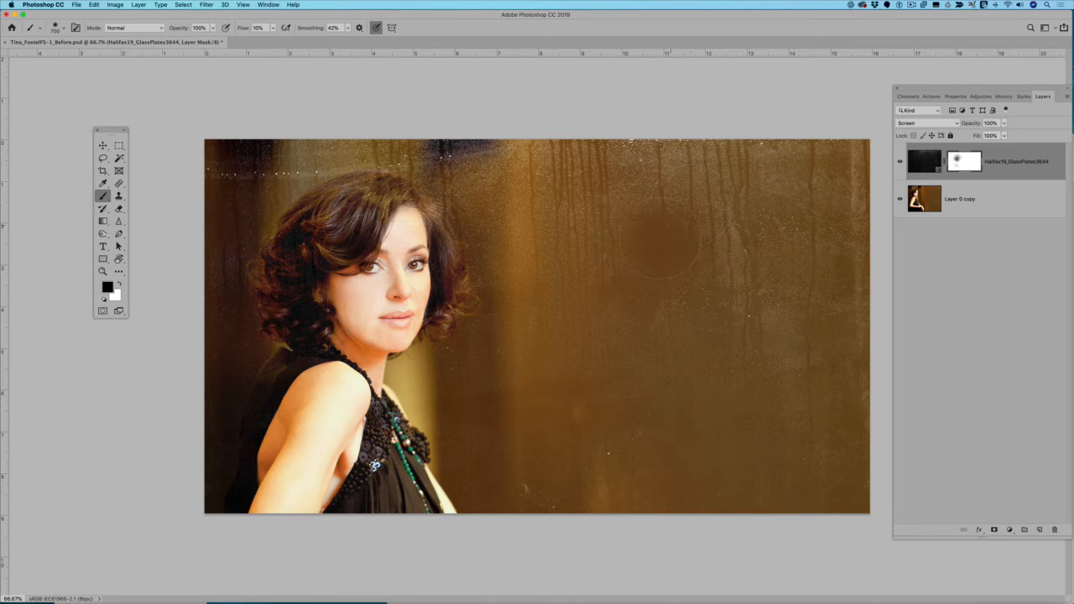
- Paint out a patch of the glass texture on the wall in black and restore it with white
left_click(625, 264)
left_click(118, 285)
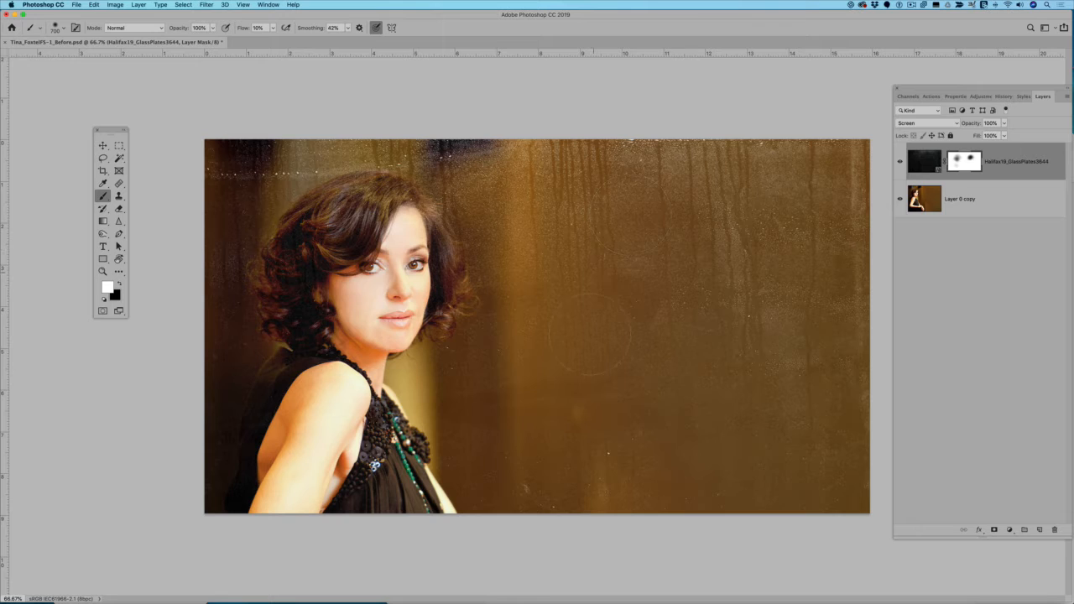
left_click(656, 281)
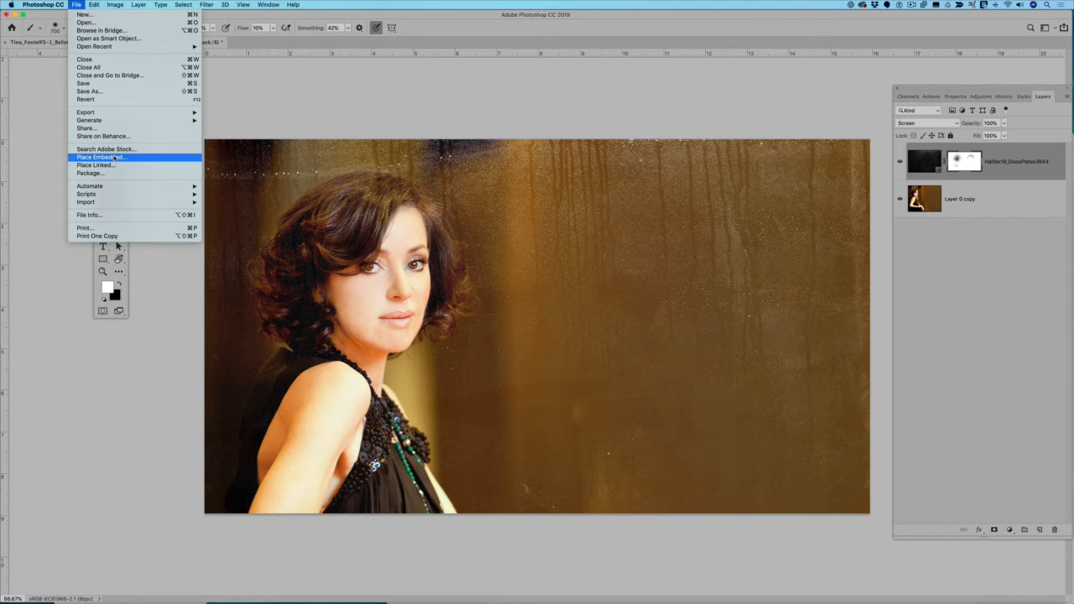
- Place the image cars-and-people-on-rainy-day-763037.jpg into the document as an embedded object
left_click(113, 158)
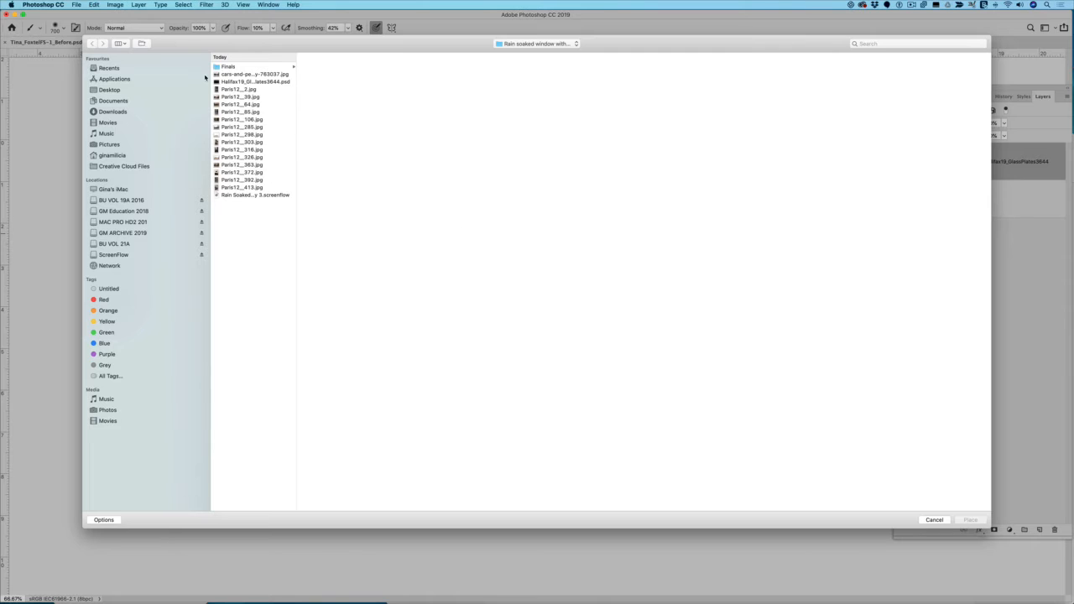
left_click(232, 76)
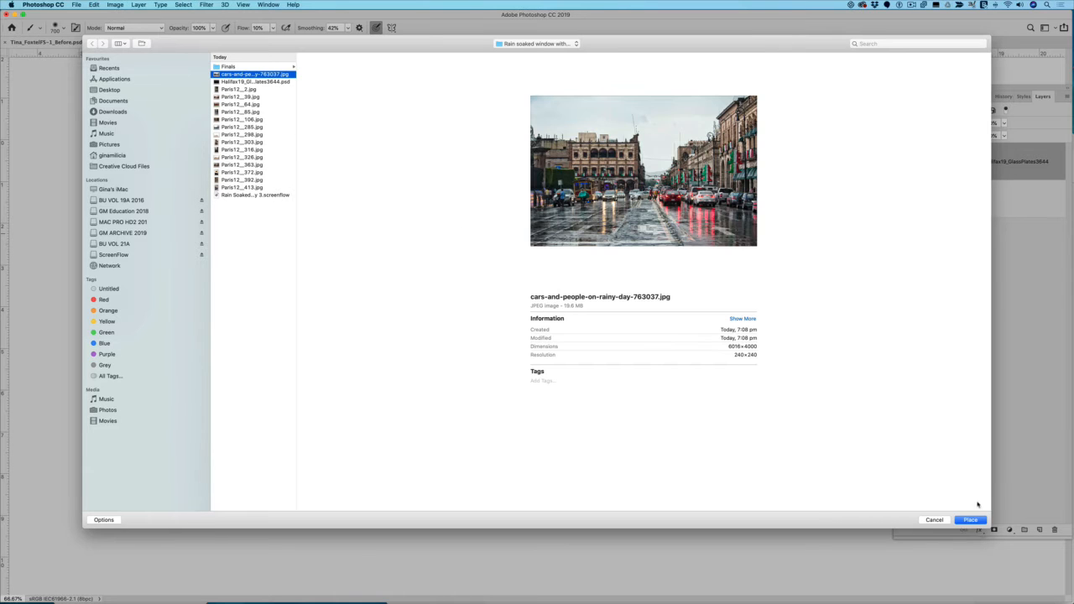
left_click(970, 521)
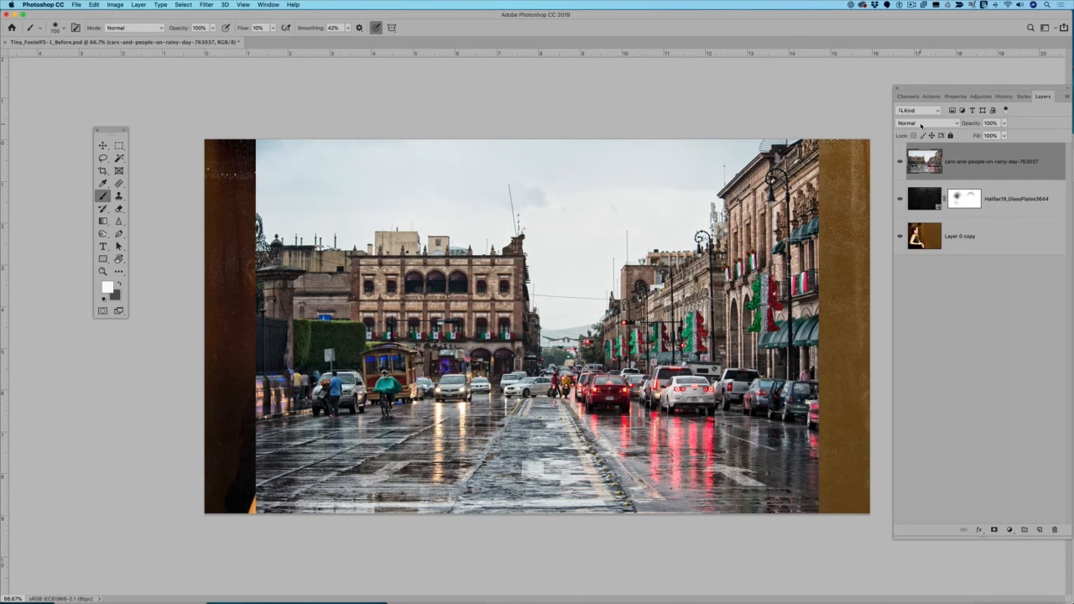
- Flip the placed street photo horizontally, leaving its blend mode at Normal
left_click(920, 125)
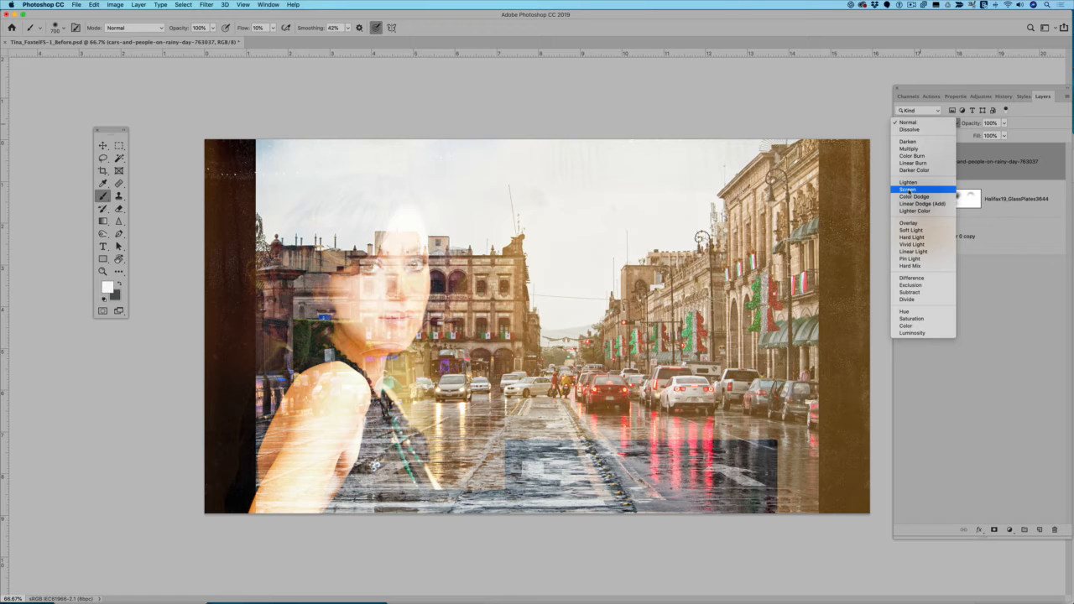
left_click(908, 123)
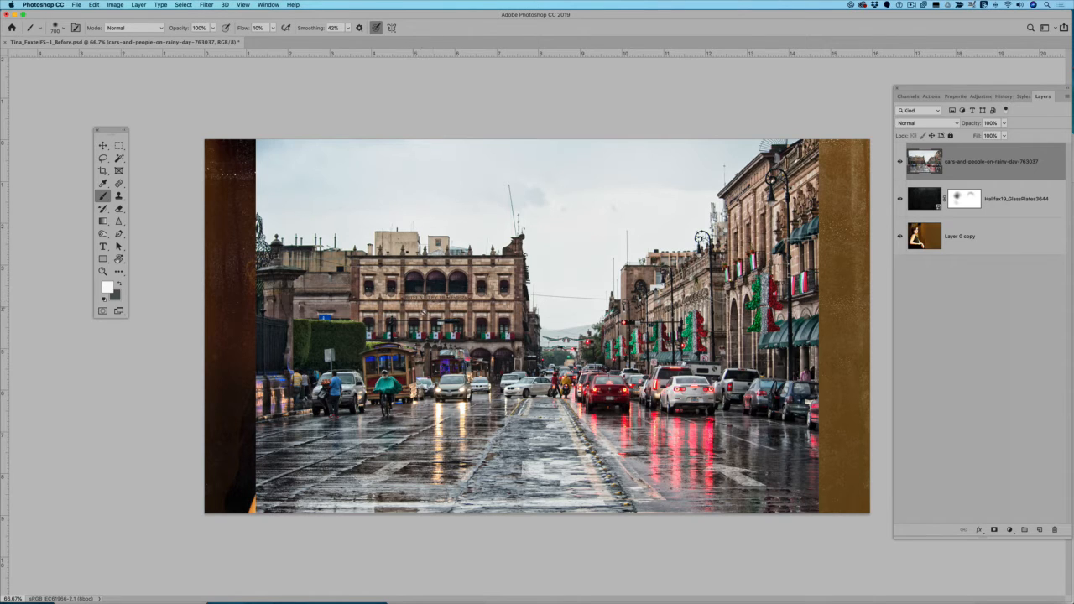
left_click(93, 5)
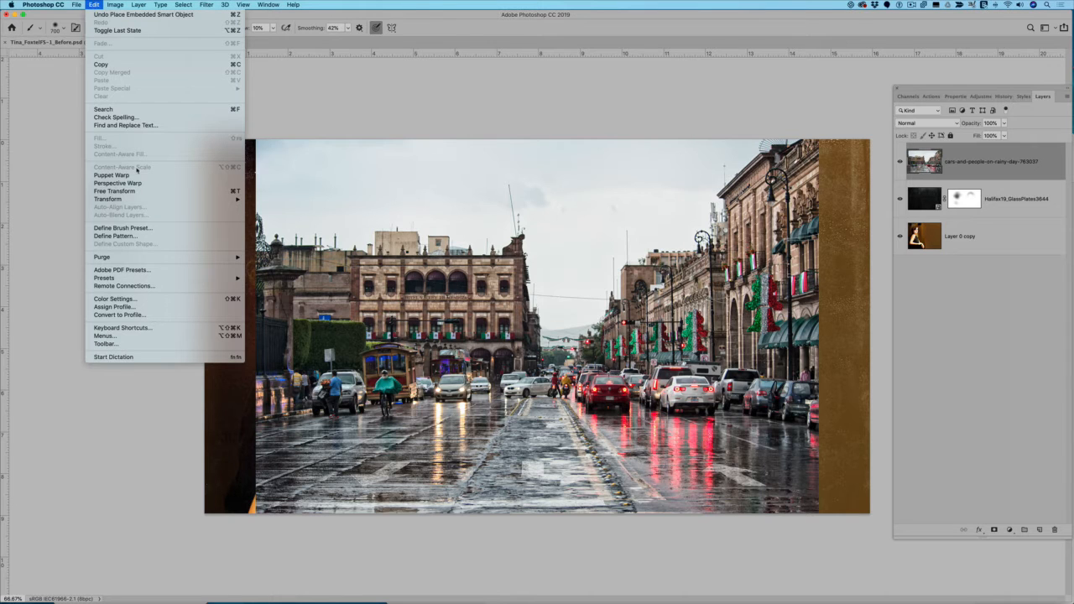
mouse_move(142, 203)
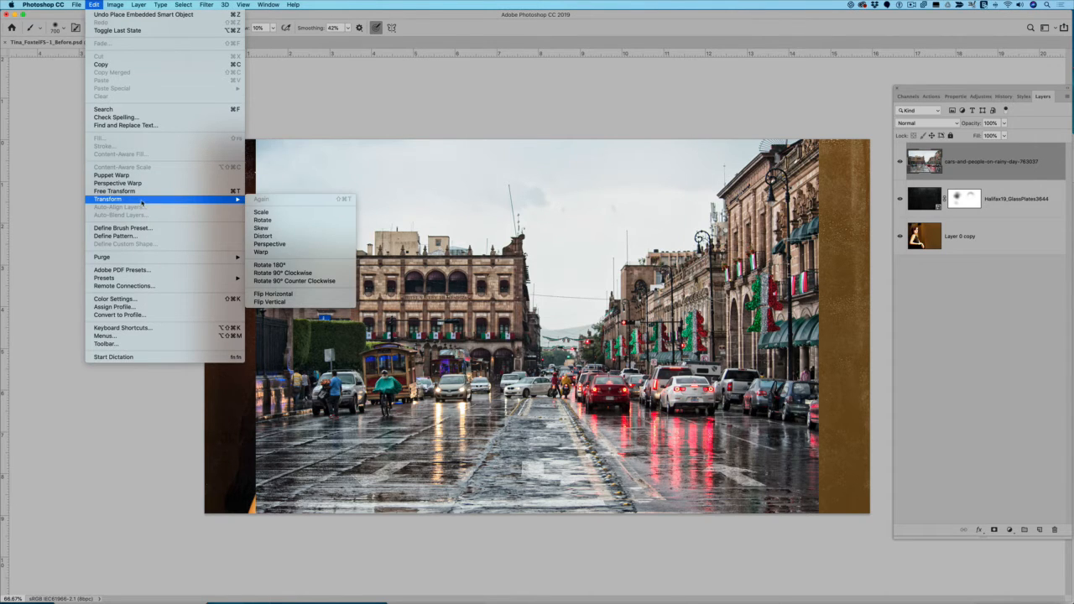
left_click(310, 296)
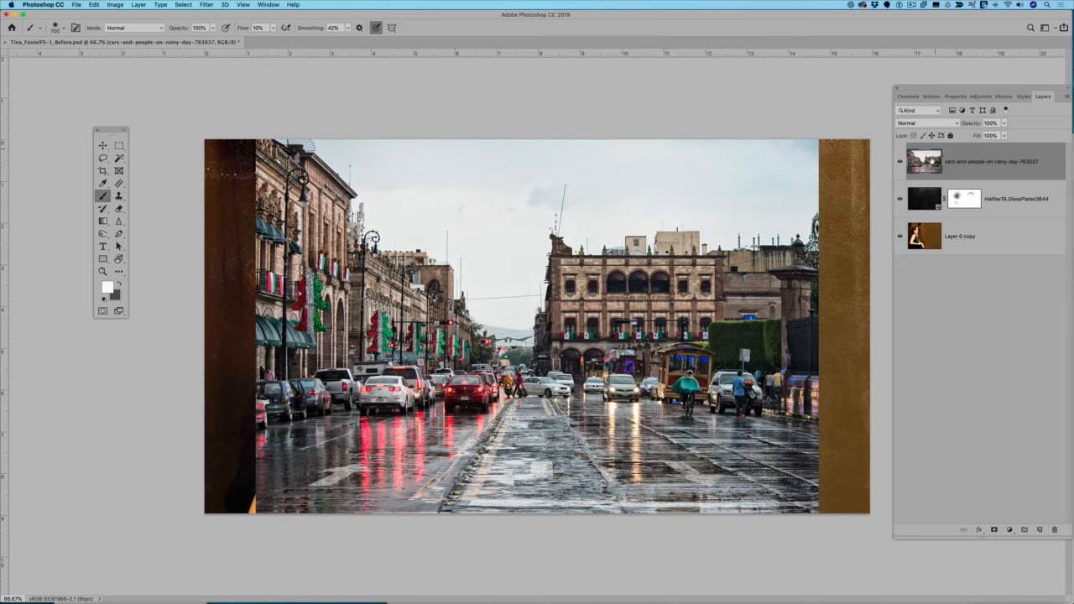
- Set the street photo layer's blend mode to Screen and shift the photo left across the portrait
left_click(950, 125)
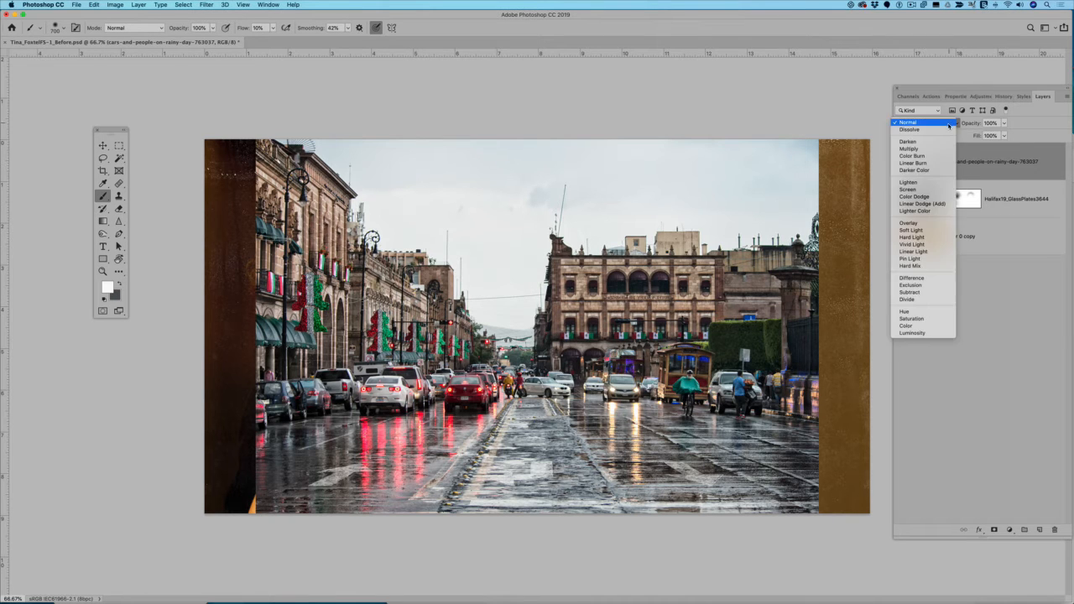
left_click(915, 189)
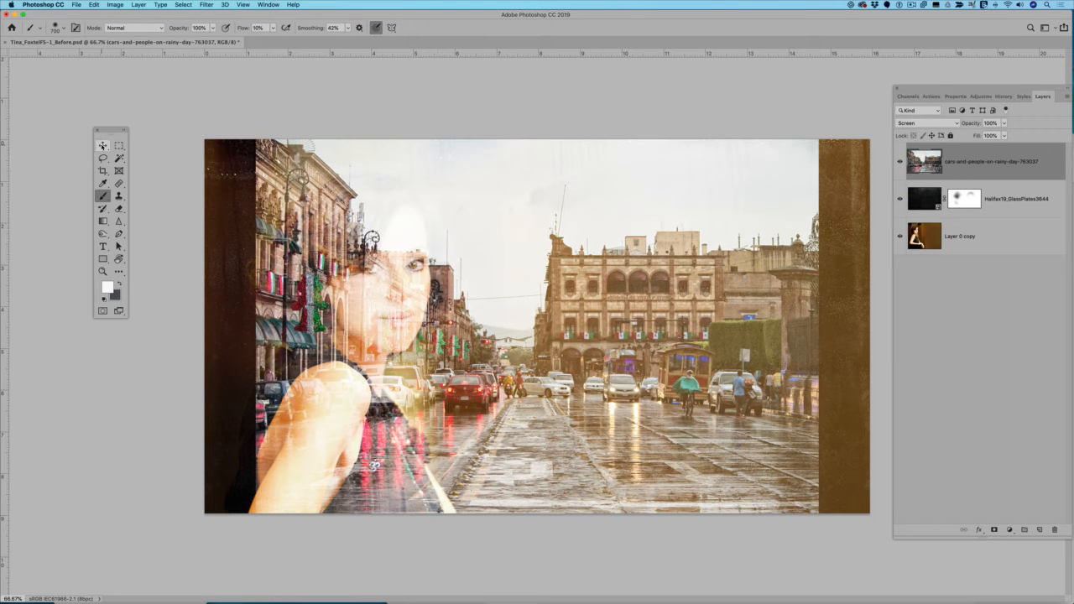
key("v")
left_click_drag(460, 235, 295, 224)
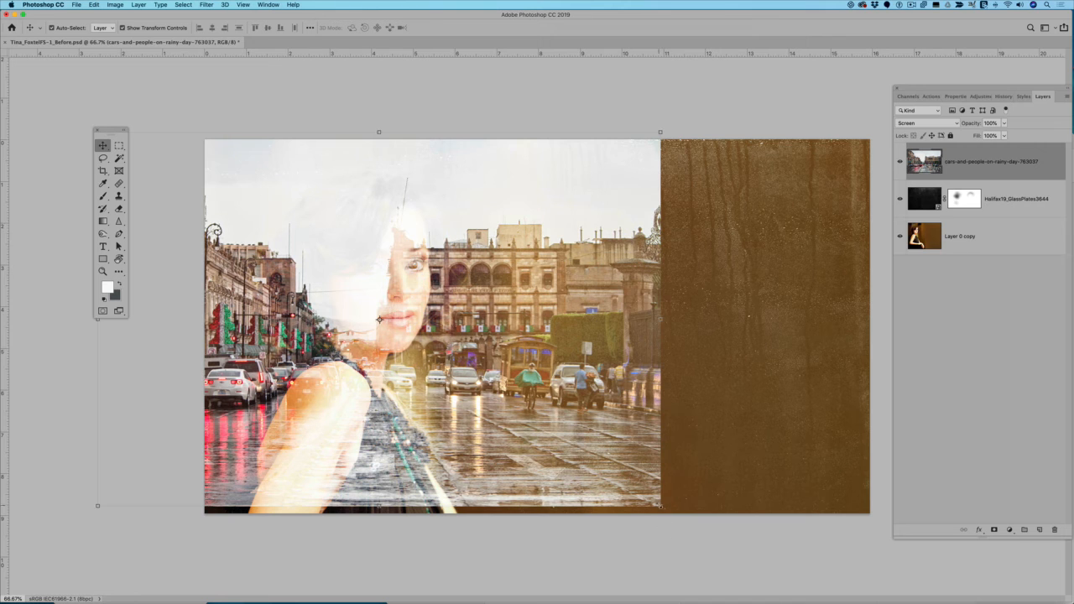
- Free-transform the street photo, enlarging it to about 101% and moving the building behind the woman
key("ctrl+t")
left_click_drag(660, 506, 1040, 588)
left_click_drag(632, 340, 356, 297)
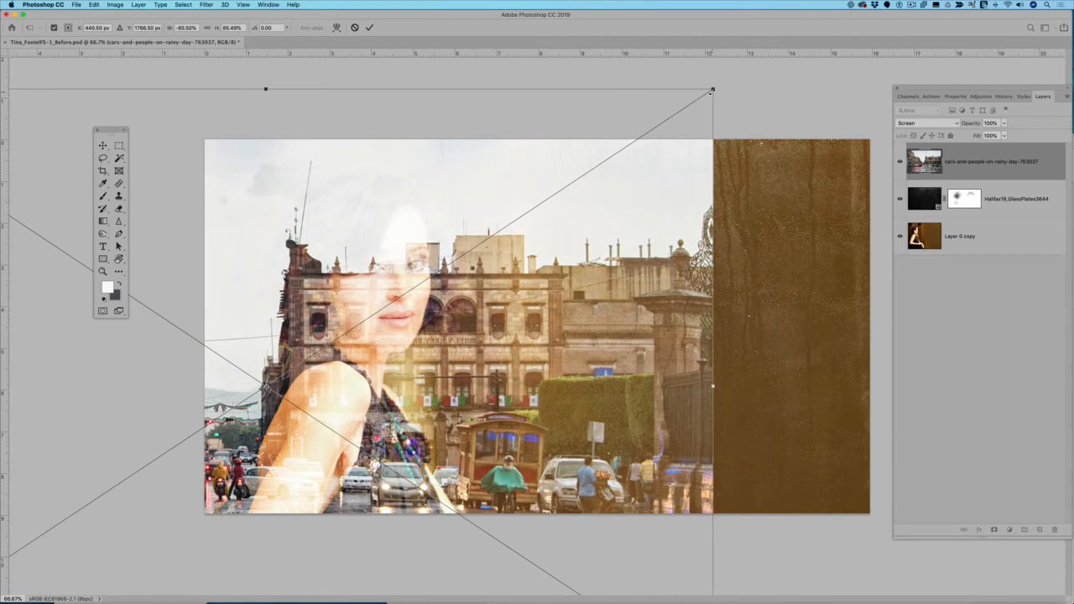
left_click_drag(712, 90, 952, 67)
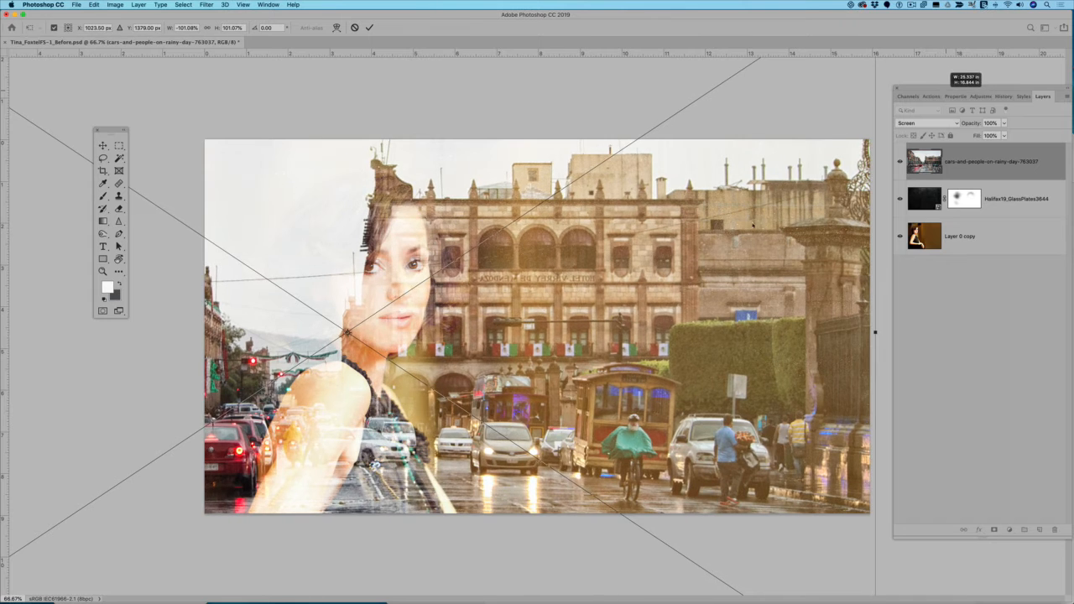
left_click_drag(725, 231, 604, 243)
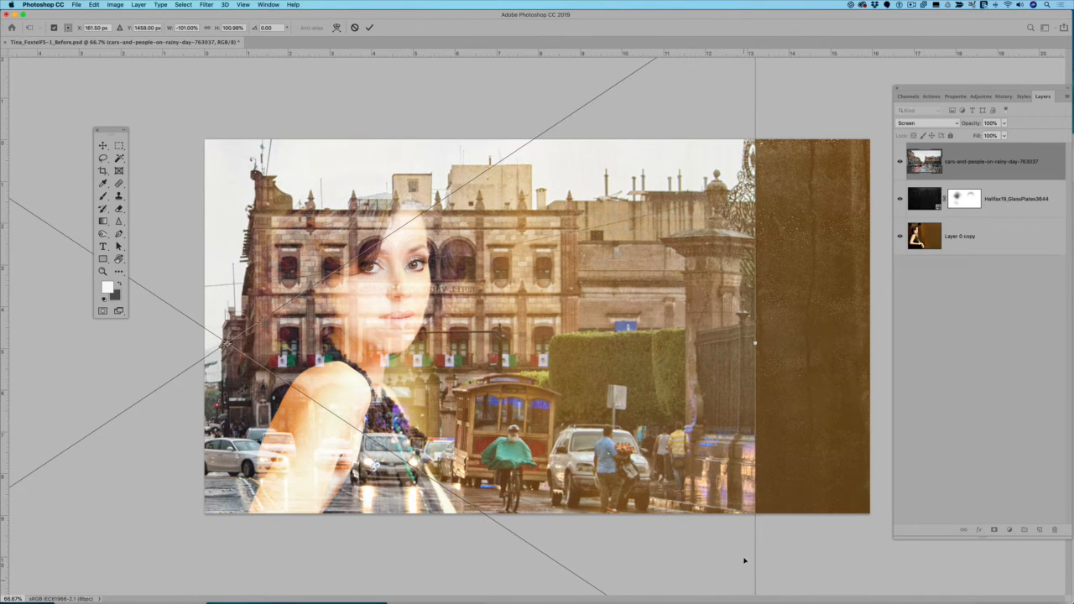
- Enlarge the street photo to about 134%, position its right edge at the canvas edge, and apply the transform
key("super+minus")
key("super+minus")
left_click_drag(640, 499, 746, 570)
left_click_drag(587, 372, 515, 356)
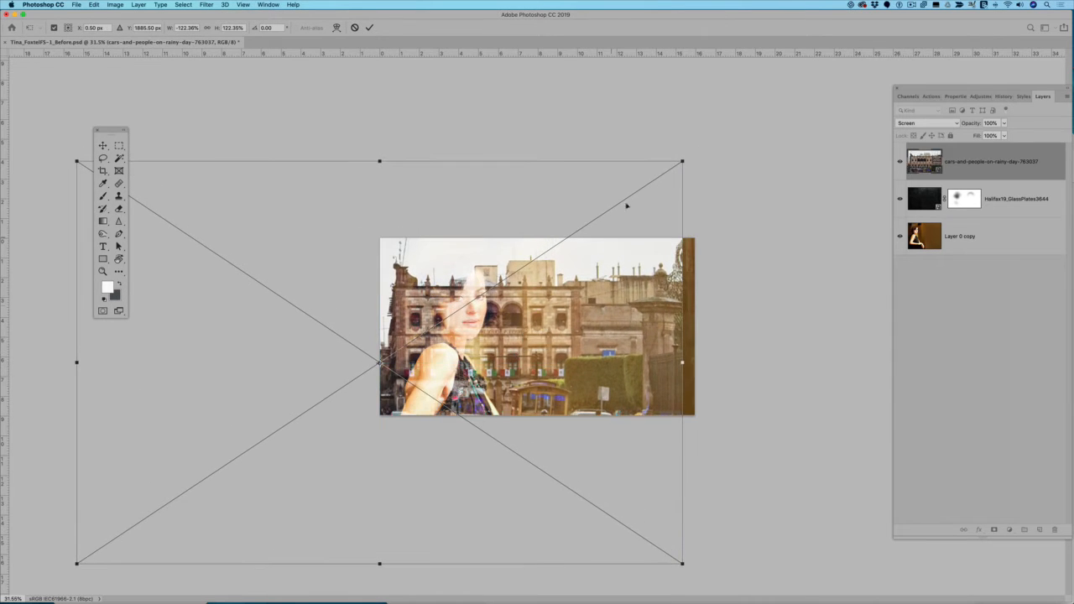
left_click_drag(686, 161, 730, 123)
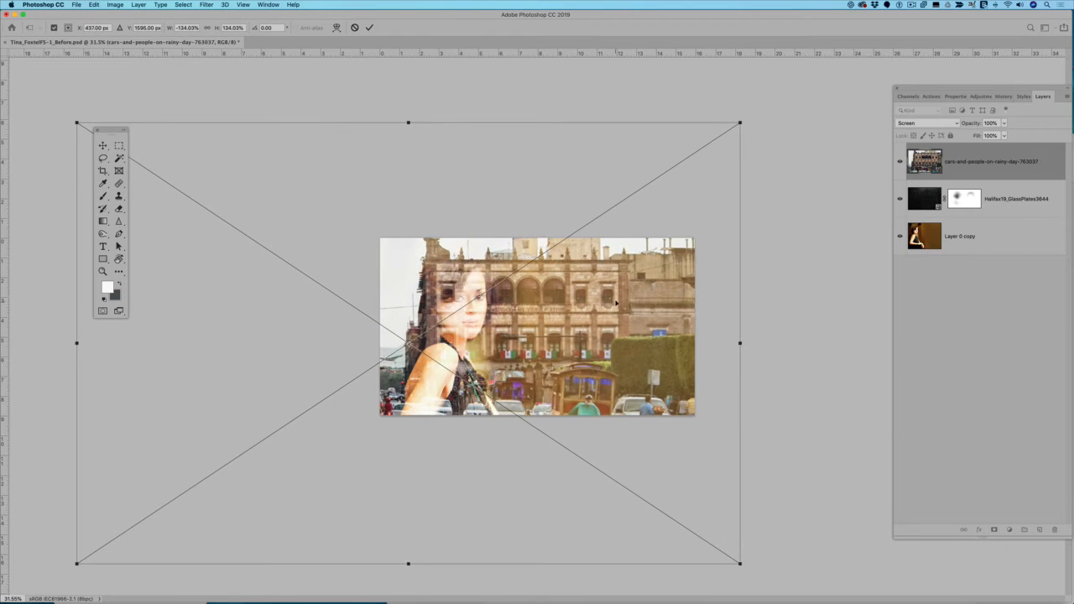
left_click_drag(608, 301, 570, 329)
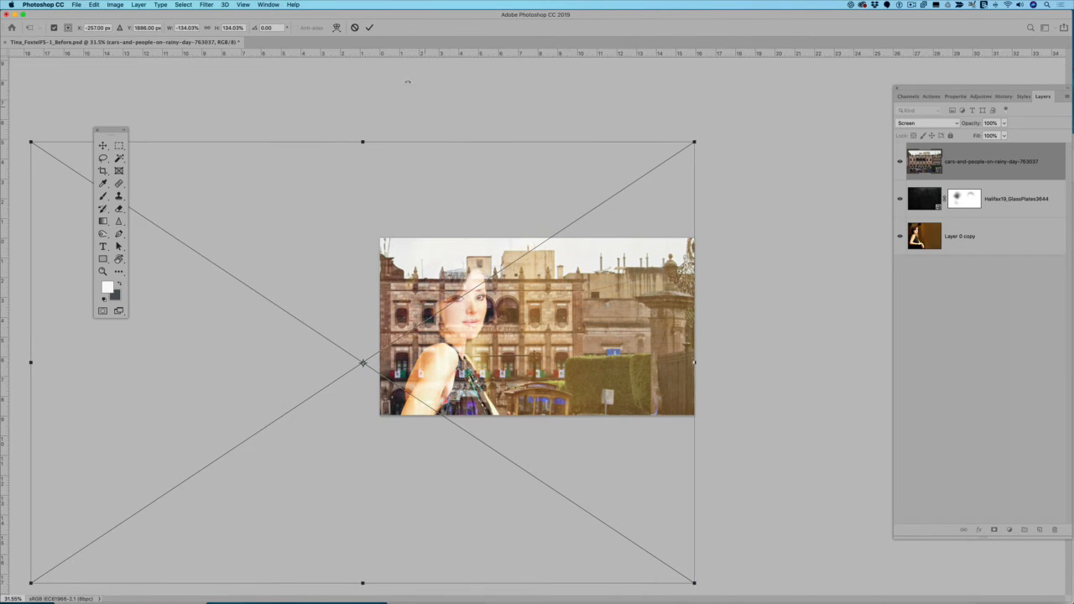
left_click(369, 27)
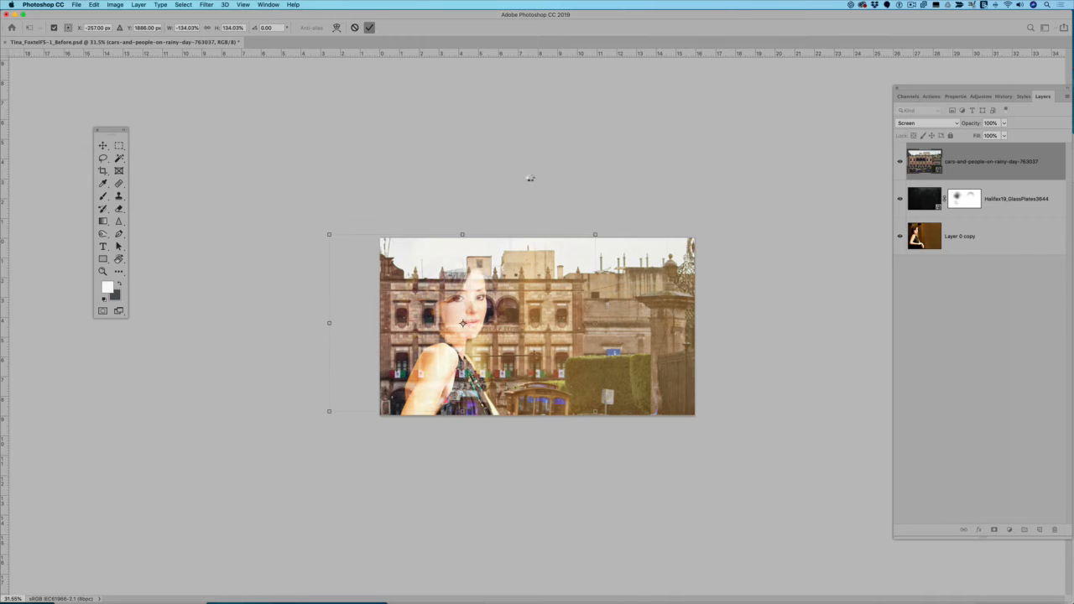
- Apply a Gaussian Blur with a 12.0-pixel radius to the street photo layer, comparing the preview off and on
key("super+0")
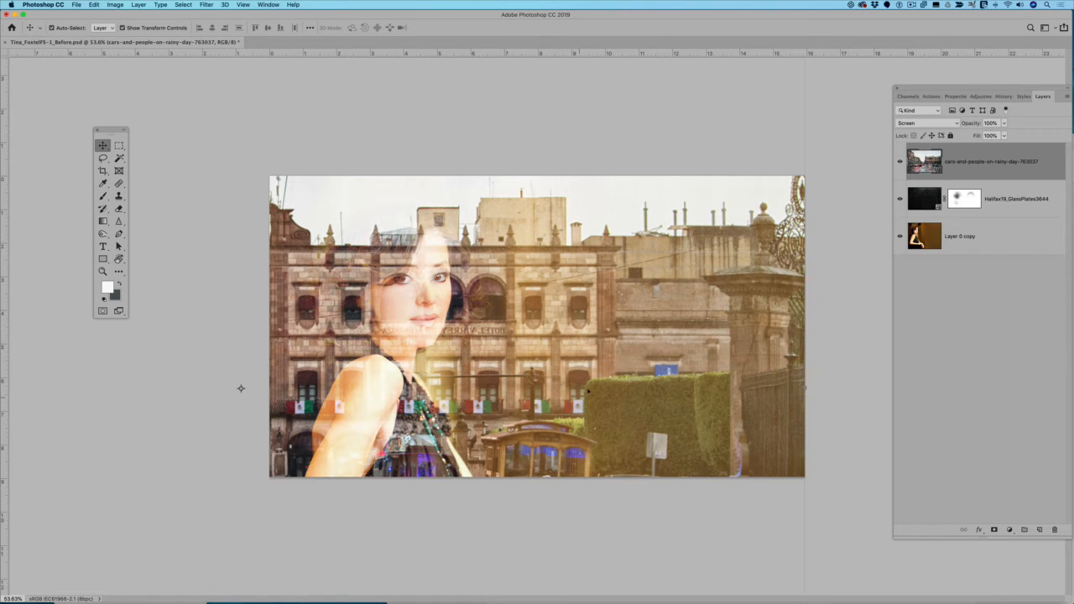
left_click(206, 5)
mouse_move(209, 112)
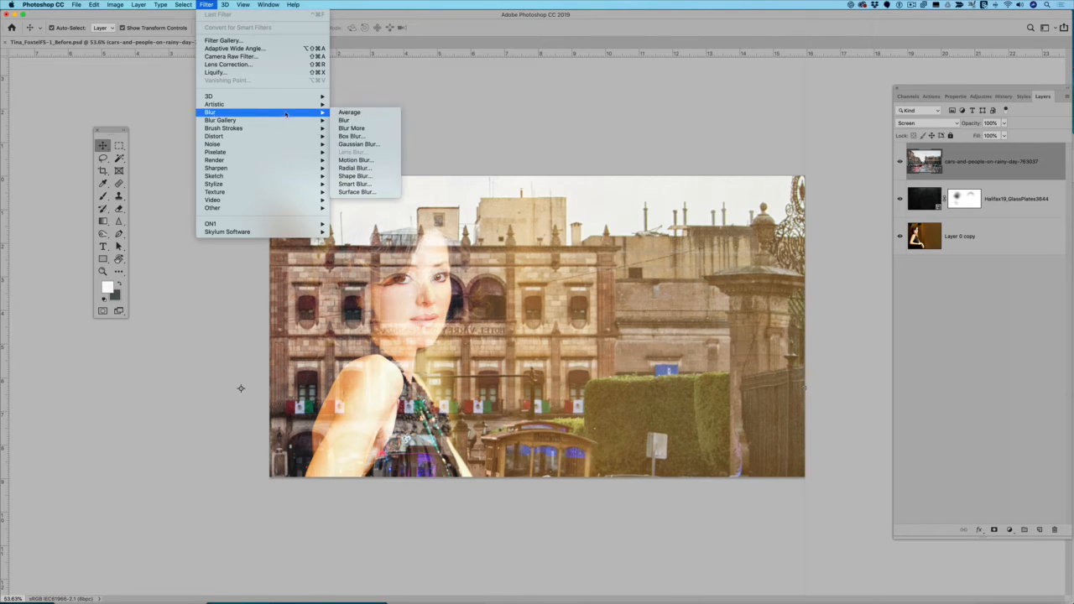
left_click(357, 143)
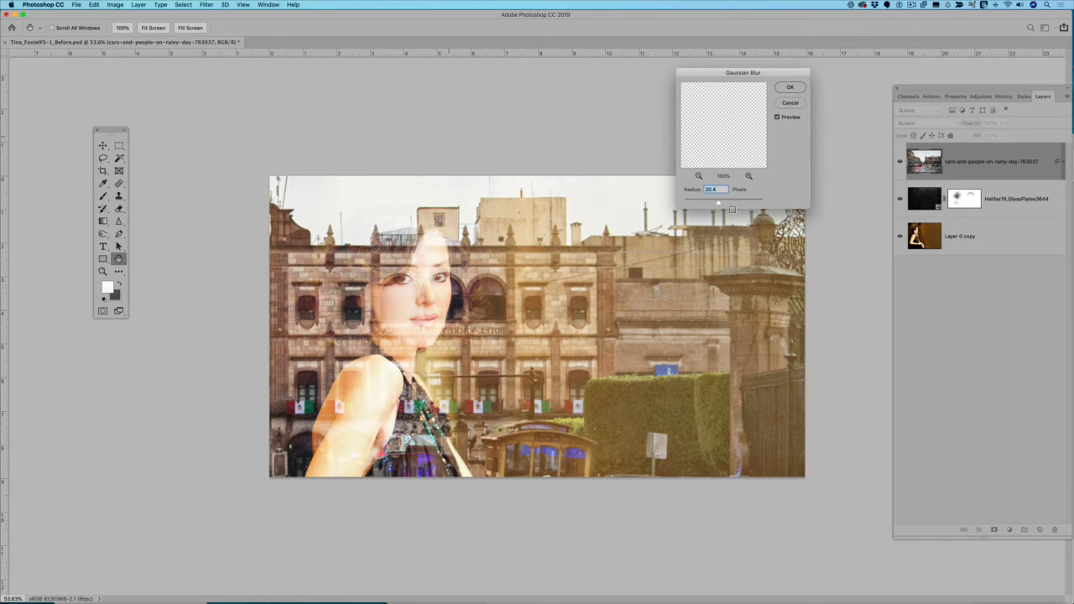
left_click_drag(719, 204, 715, 203)
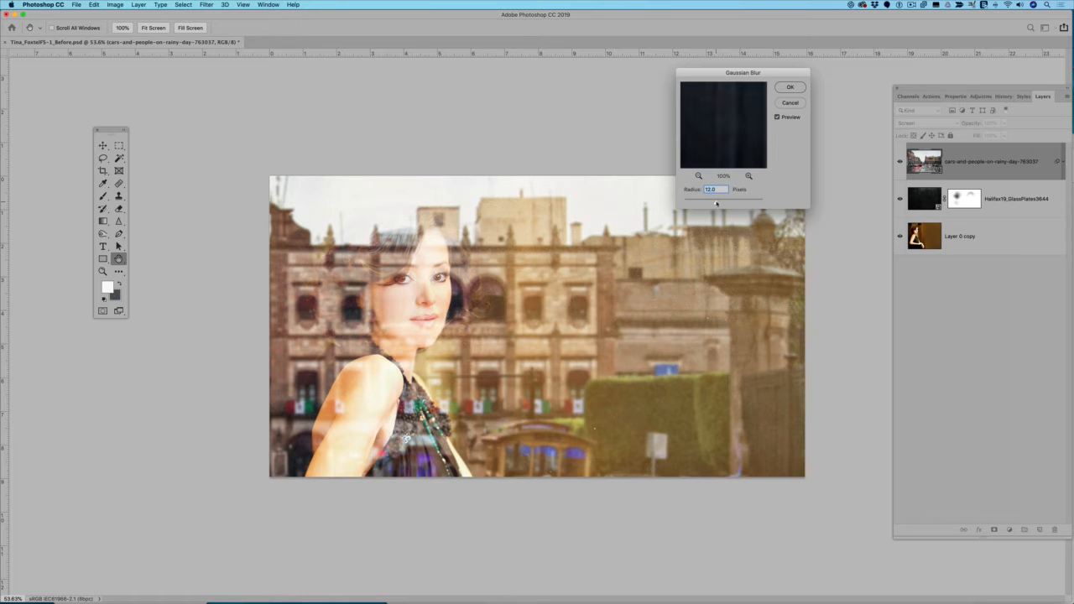
left_click(777, 117)
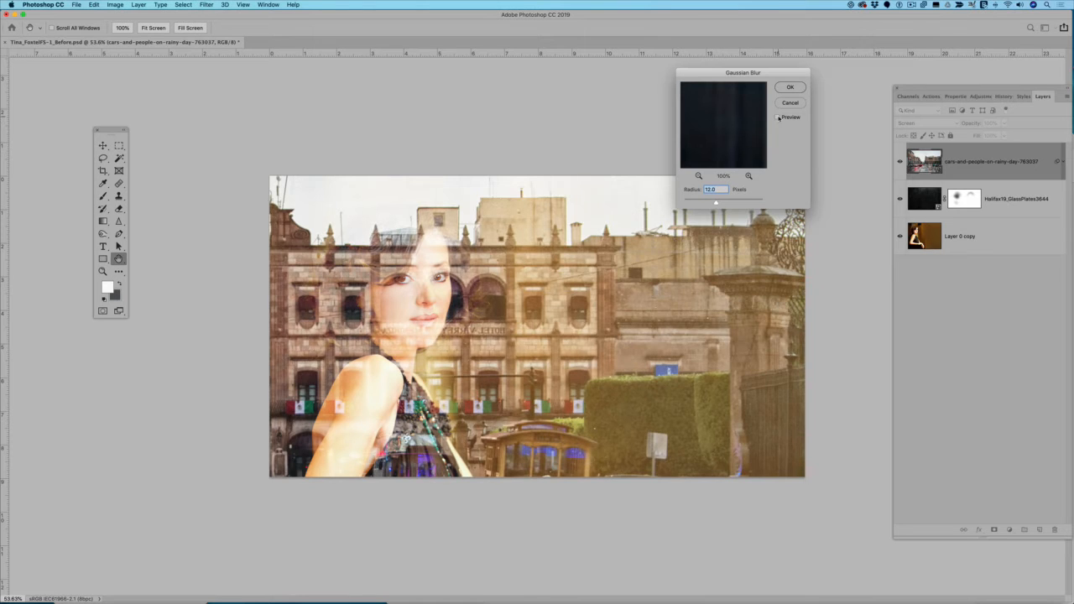
left_click(777, 118)
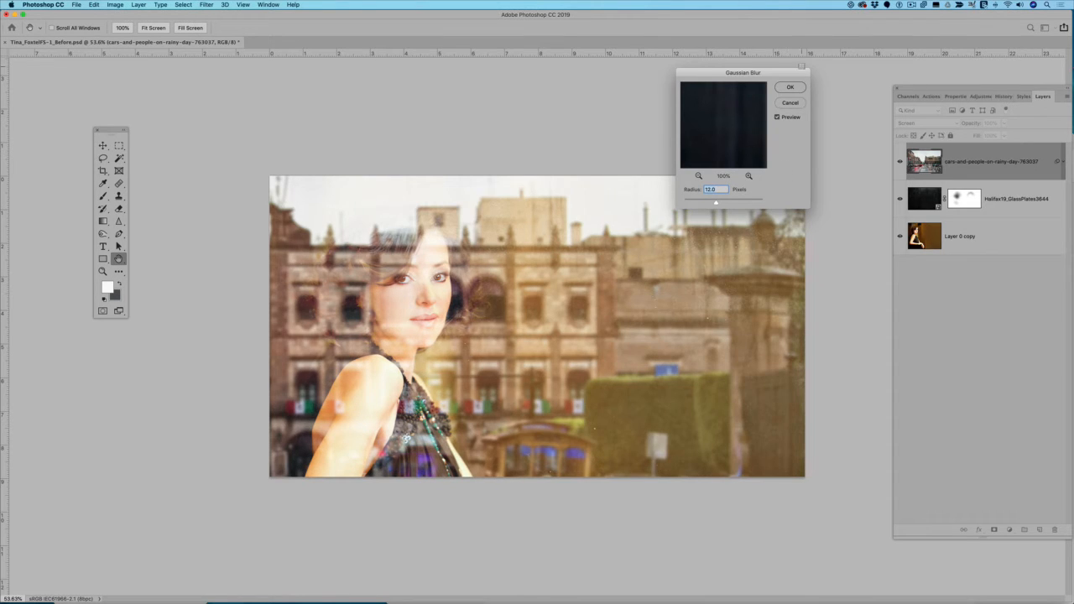
left_click(790, 88)
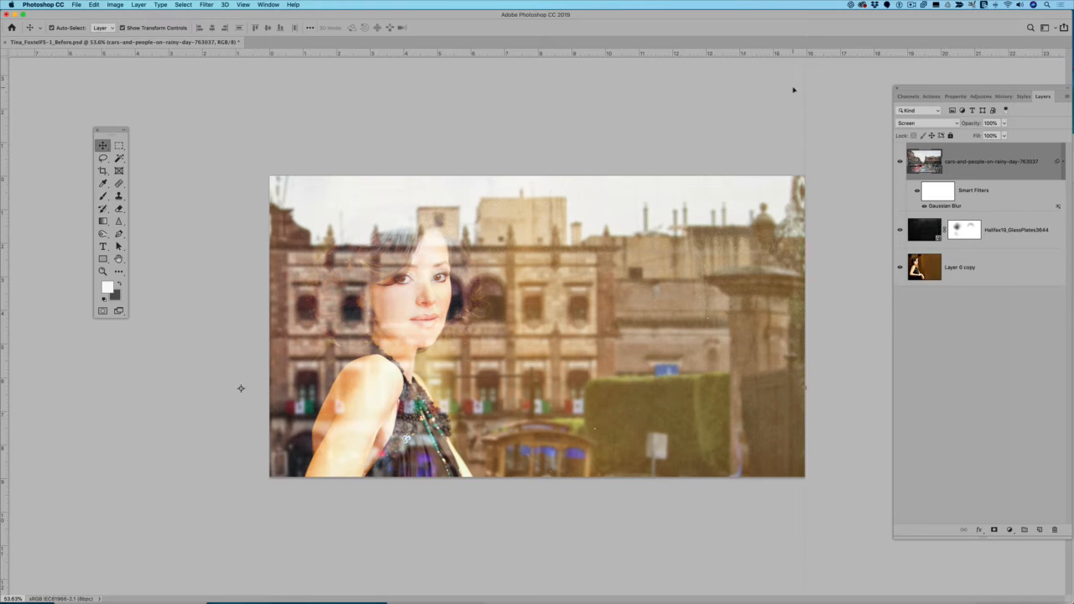
- Lower the blurred street photo layer's opacity to 32%
left_click(1004, 124)
left_click_drag(992, 135, 977, 135)
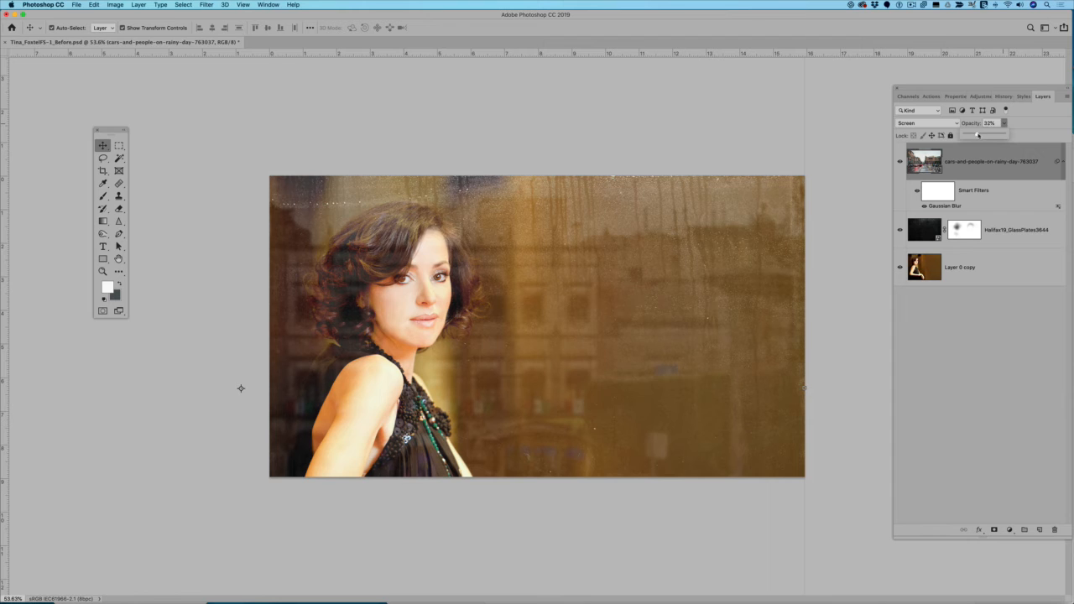
- Raise the blurred street photo layer's opacity to 50%
left_click_drag(977, 135, 983, 136)
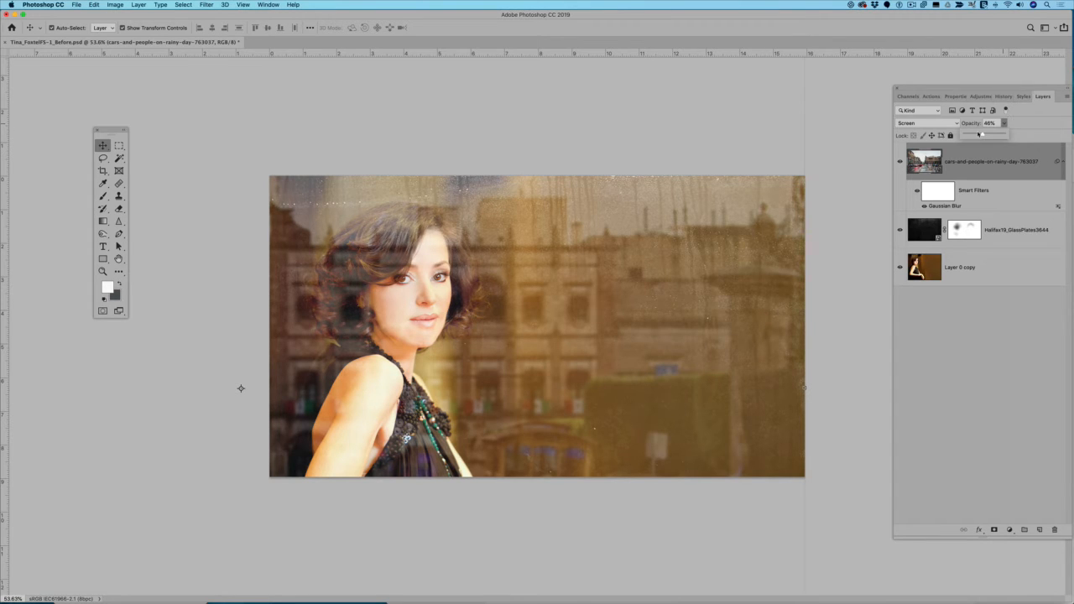
left_click_drag(983, 135, 983, 135)
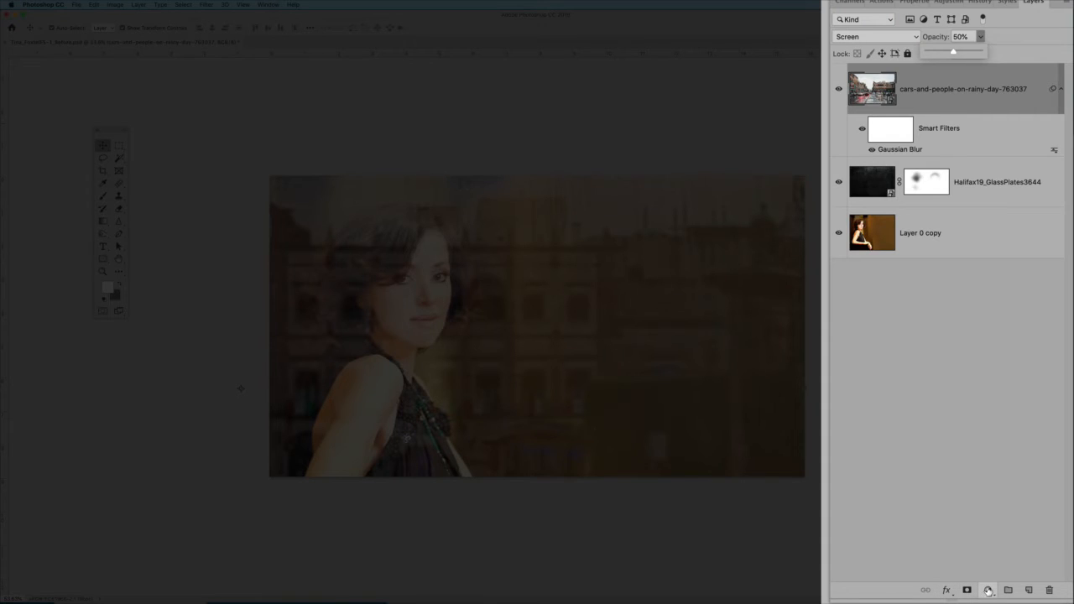
- Add a Levels adjustment layer above the street photo and clip it to that layer
left_click(987, 590)
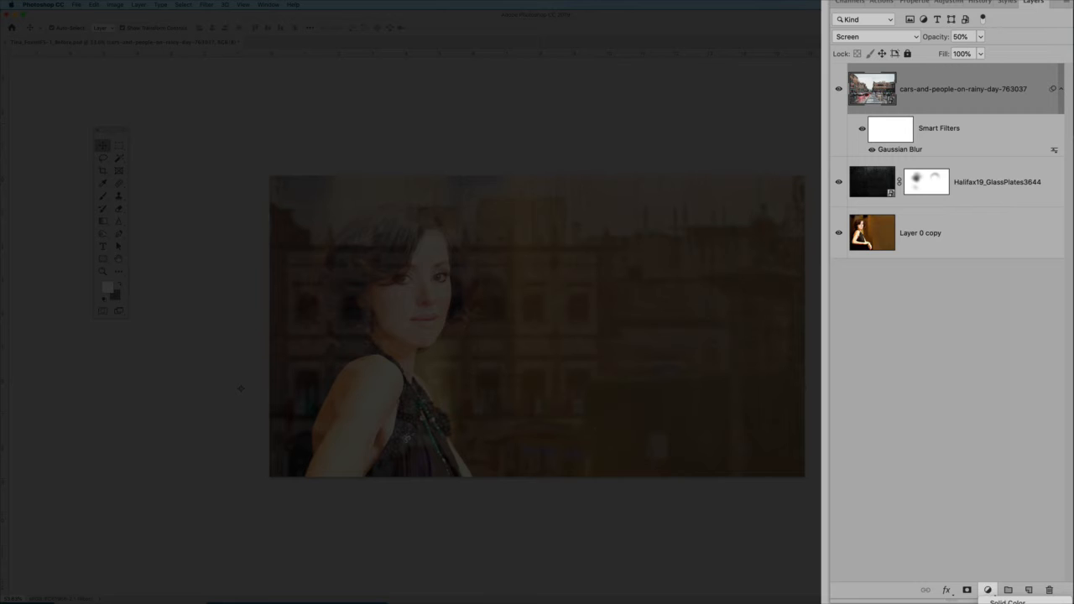
left_click(1006, 601)
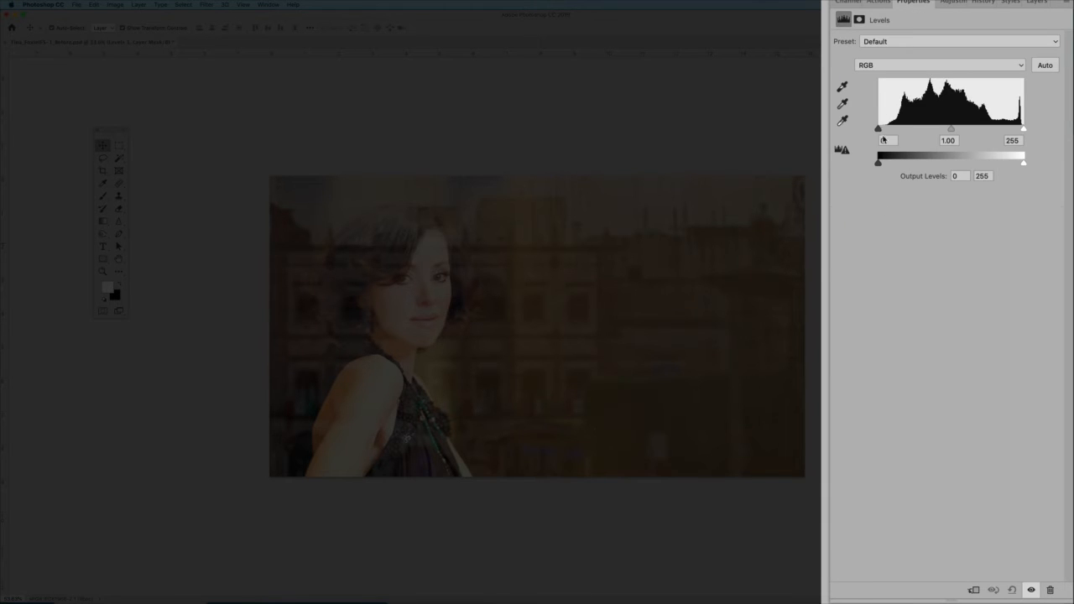
left_click(1033, 4)
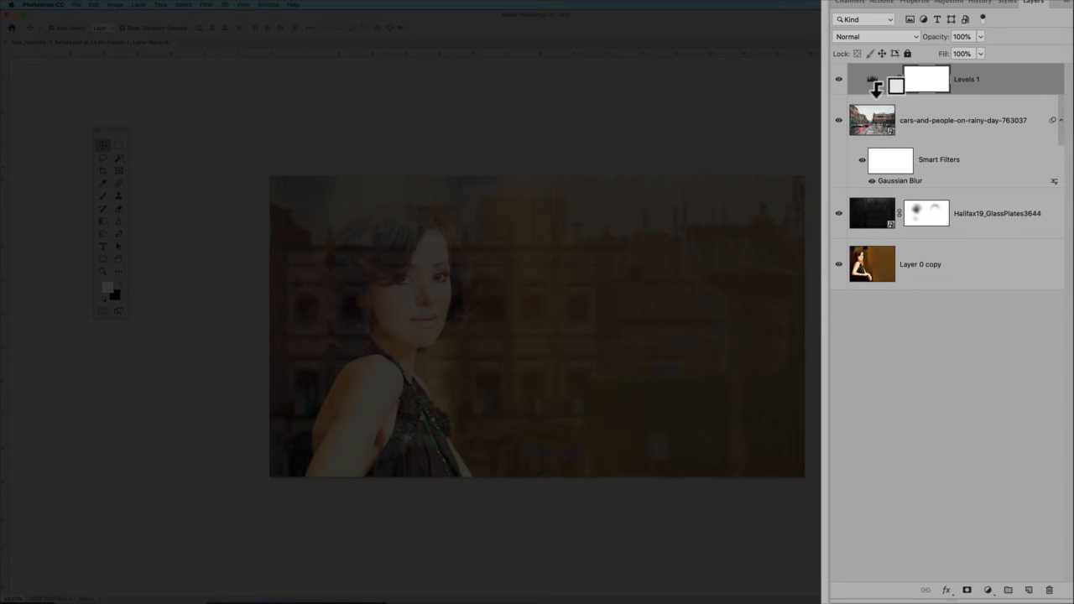
left_click(877, 86, "alt")
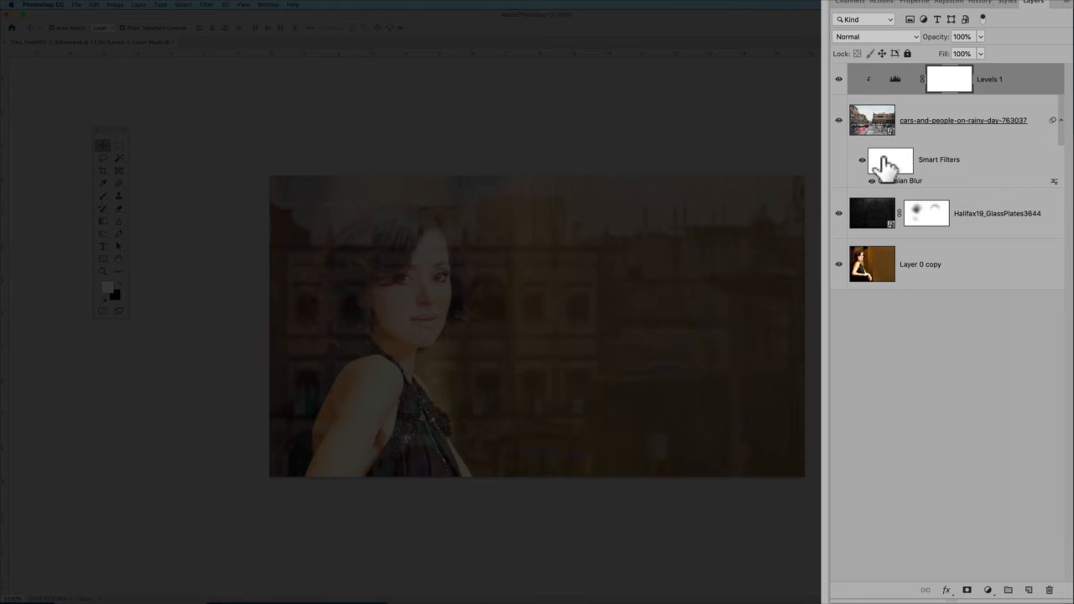
- Set the street photo layer's opacity to 100% and hide the glass texture and portrait layers
left_click(946, 134)
key("shift+alt+s")
key("5")
left_click_drag(1005, 135, 1062, 144)
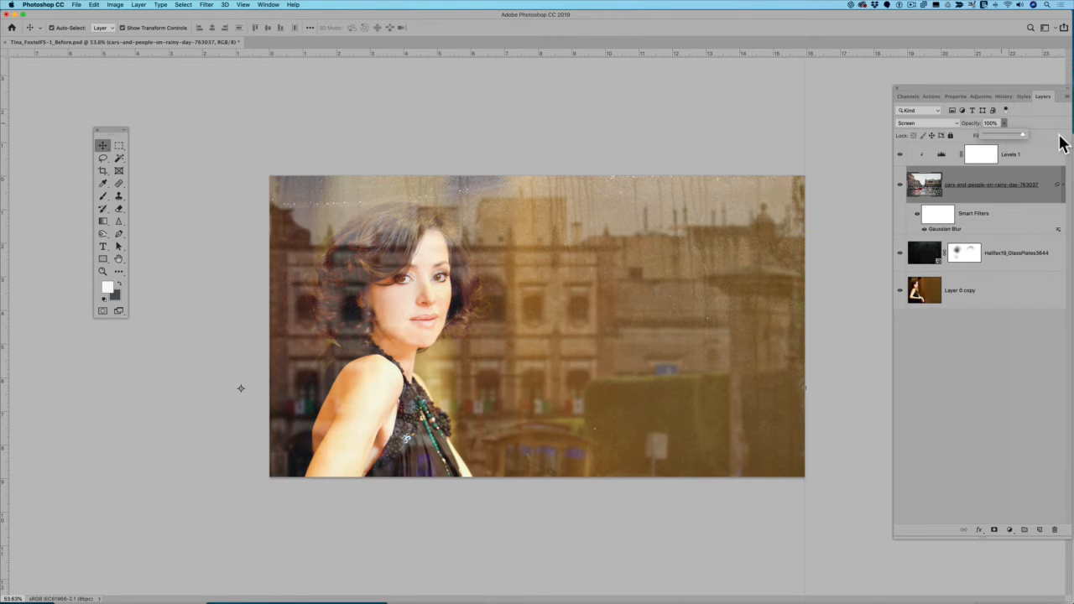
left_click(900, 253)
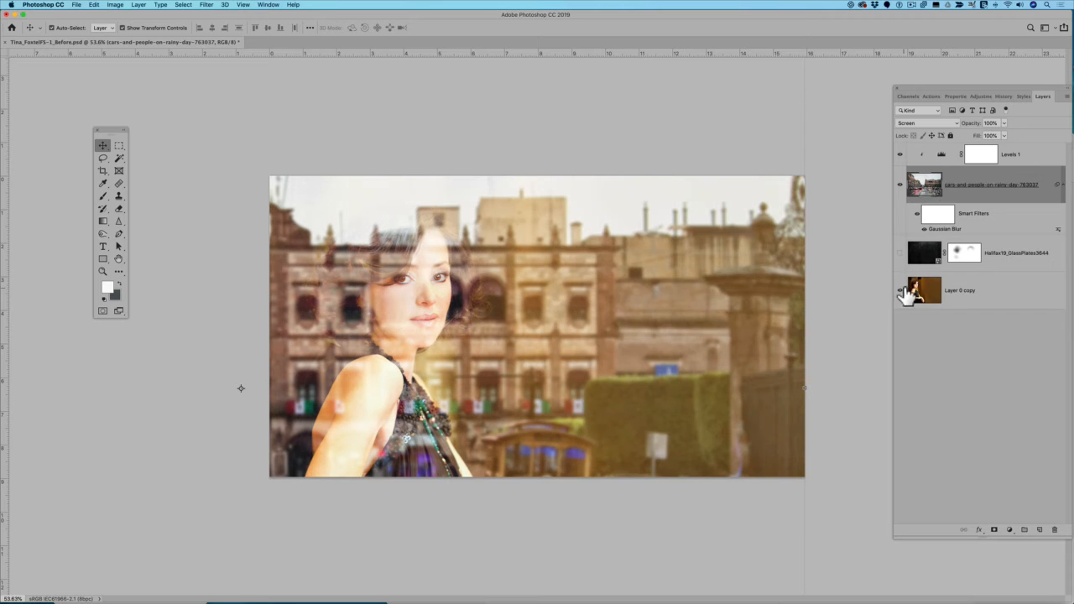
left_click(900, 290)
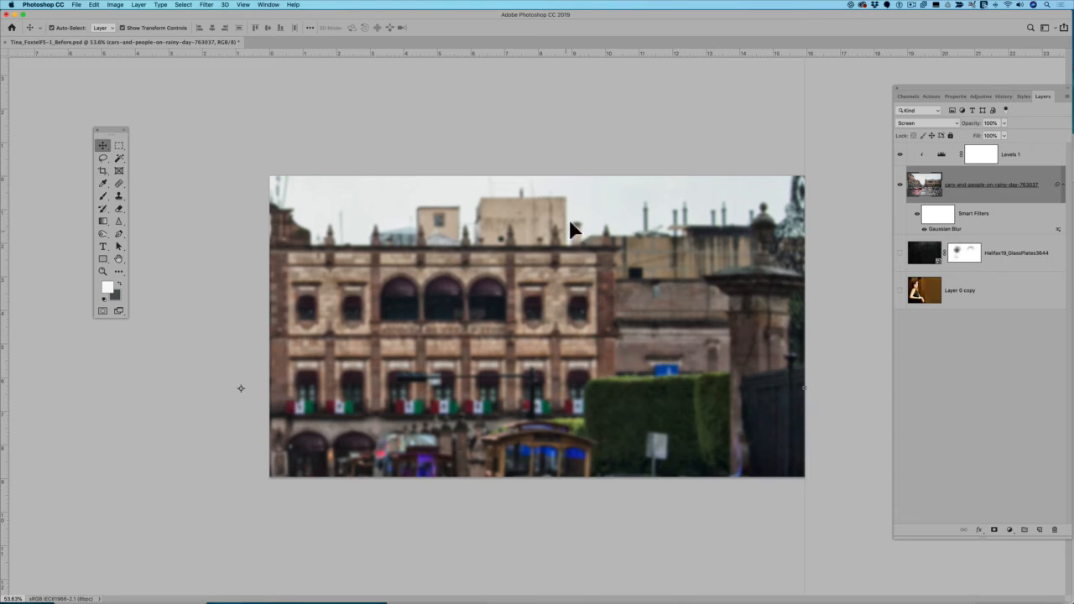
- Set the clipped Levels adjustment's black input level to 69 and show the glass texture and portrait layers again
left_click(941, 159)
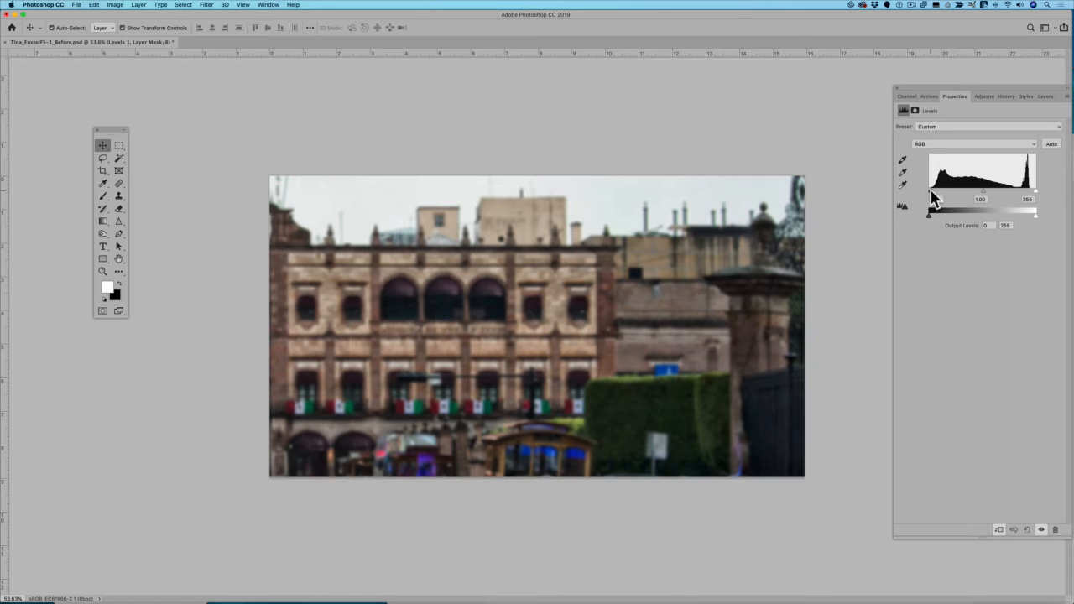
left_click_drag(930, 192, 957, 194)
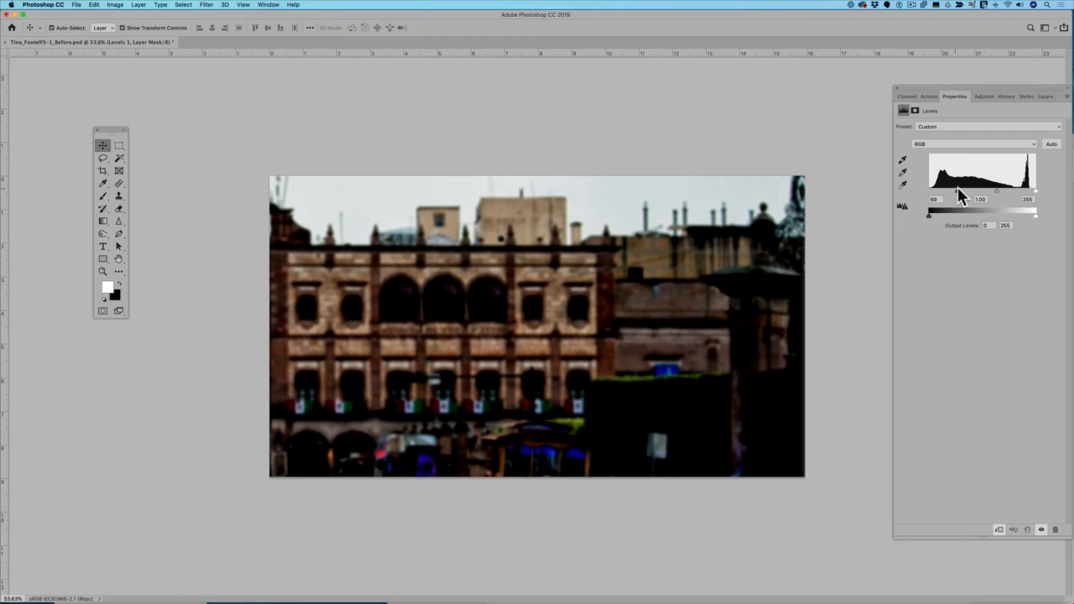
left_click(1045, 96)
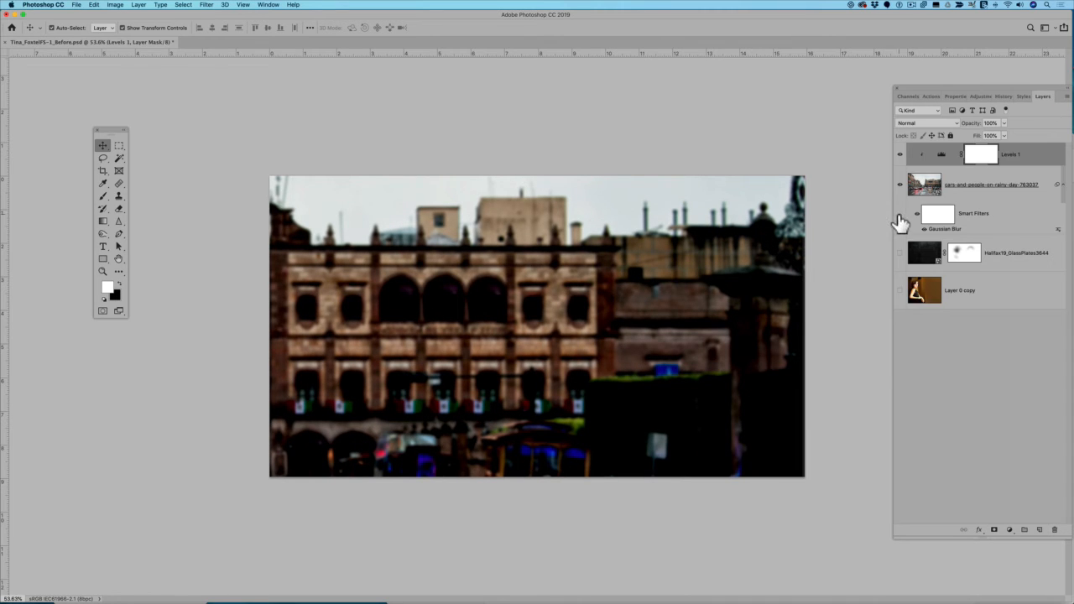
left_click(899, 253)
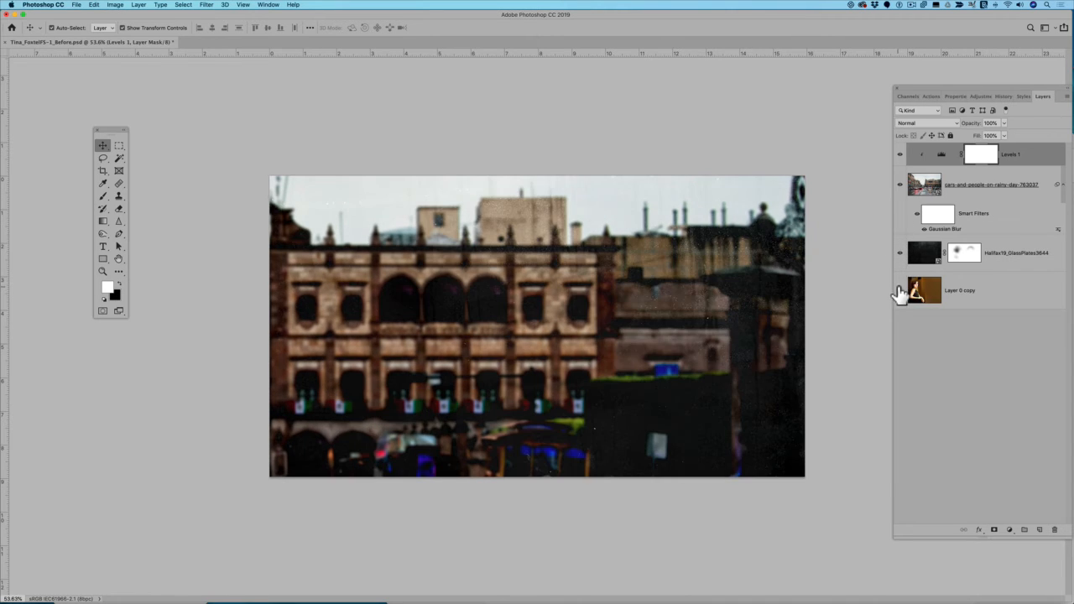
left_click(899, 290)
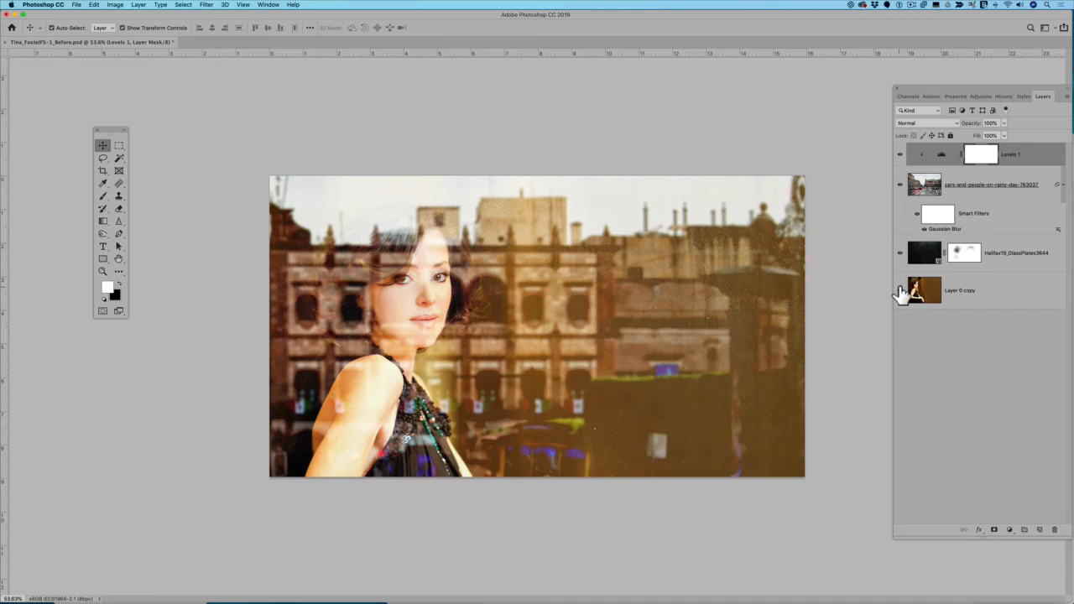
- Compare the composite with the Levels adjustment layer hidden and shown
left_click(900, 155)
left_click(900, 155)
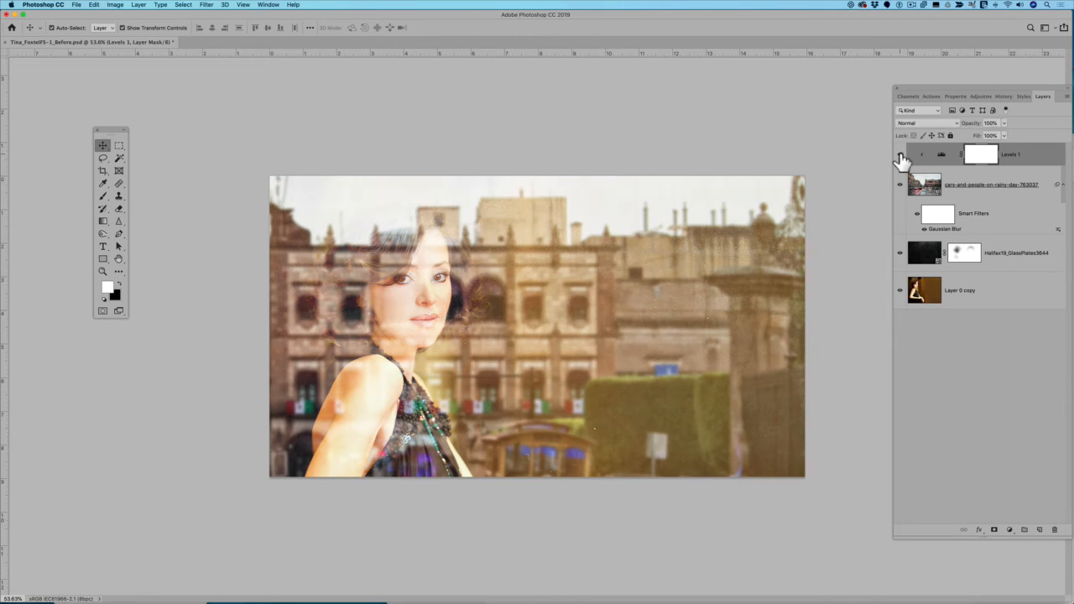
left_click(900, 156)
left_click(900, 156)
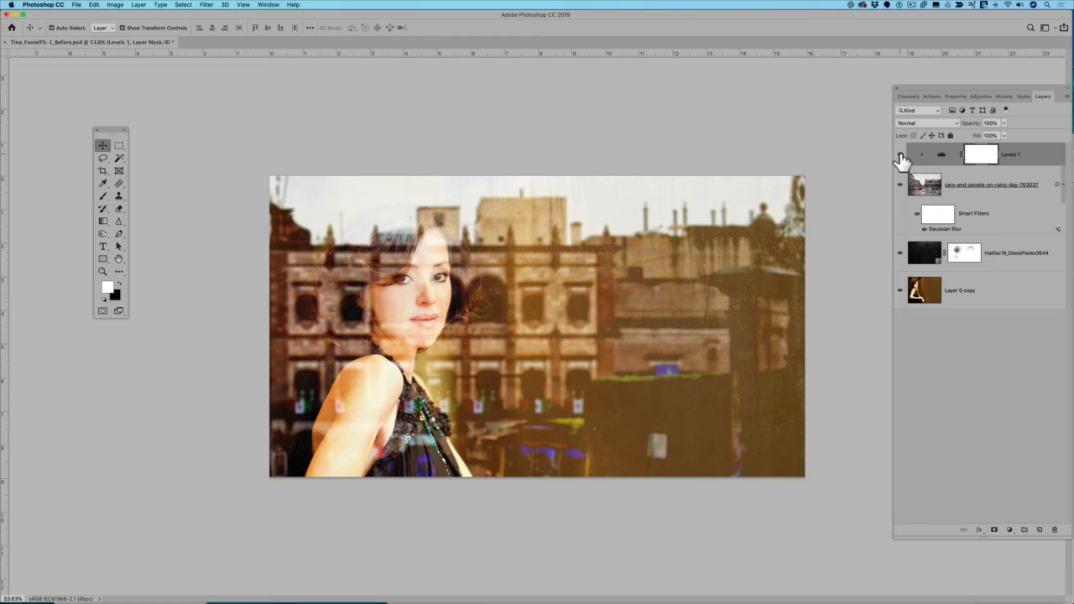
left_click(900, 155)
left_click(900, 155)
left_click(900, 156)
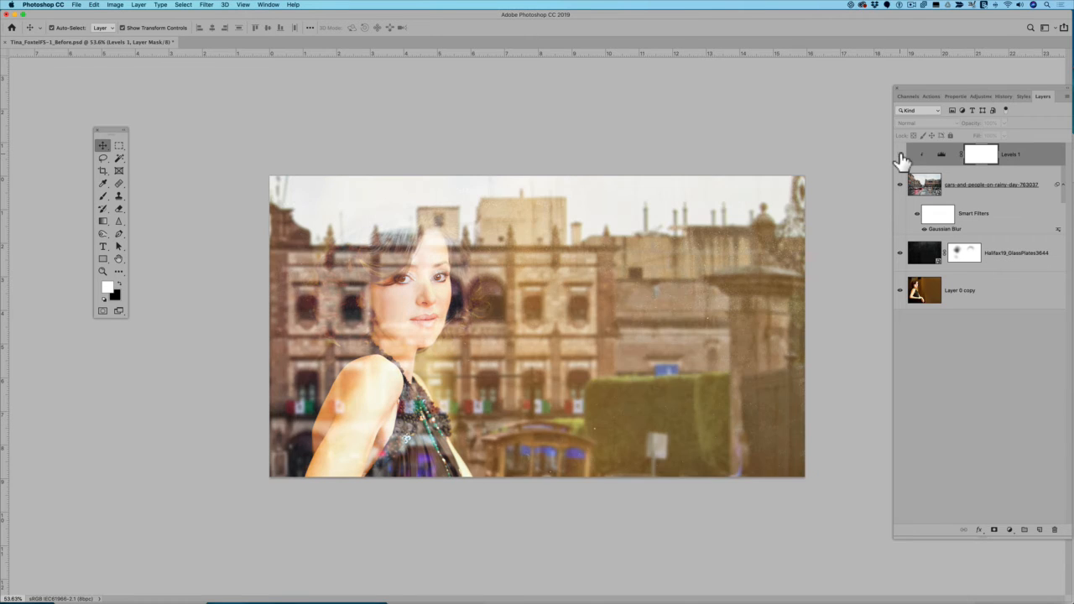
left_click(900, 155)
left_click(900, 155)
left_click(900, 155)
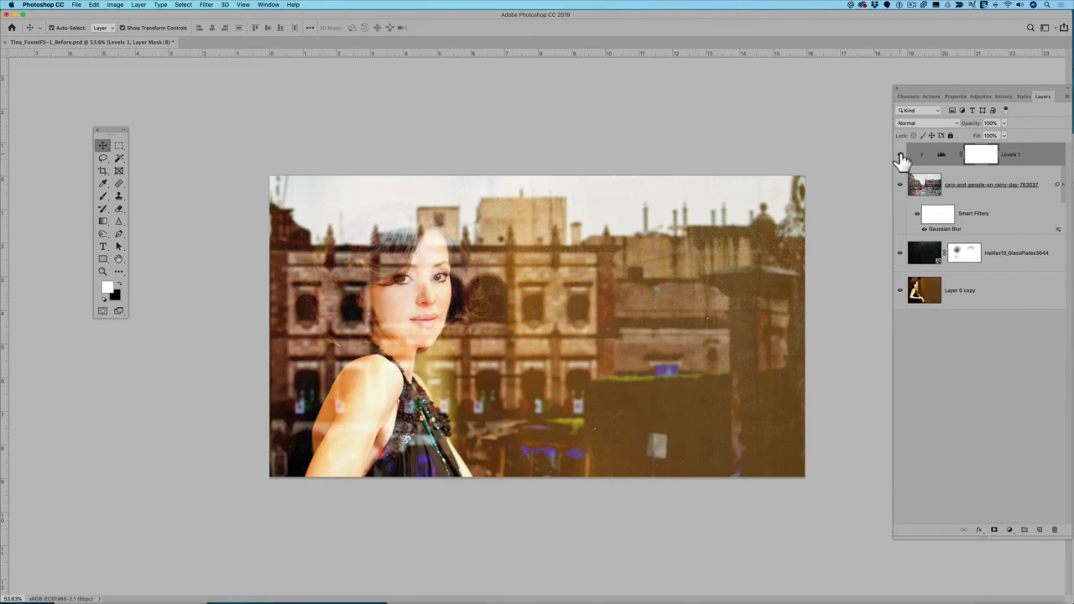
left_click(900, 155)
left_click(900, 155)
- Lower the street photo layer's opacity to 42%
key("alt+bracketleft")
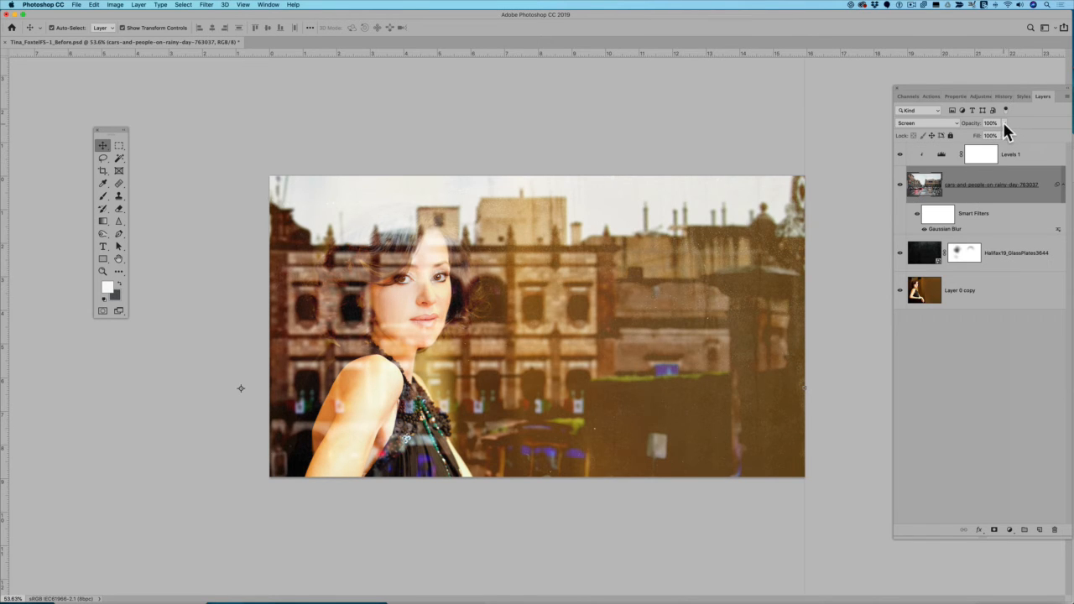
left_click(1003, 122)
left_click_drag(1000, 133, 988, 132)
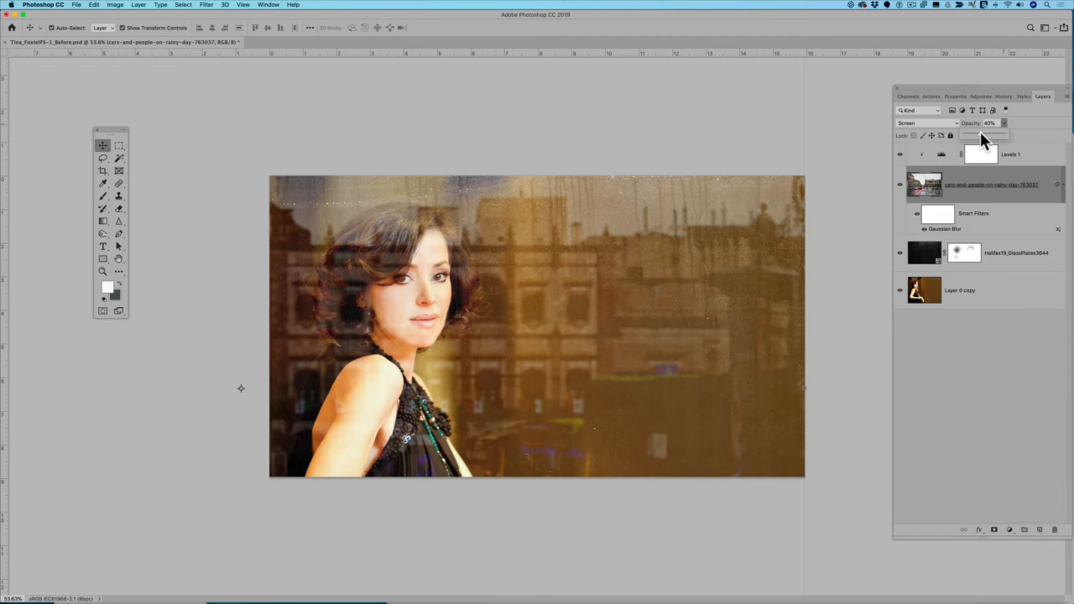
left_click_drag(981, 131, 980, 131)
- Add a layer mask to the street photo and fill it with a white-to-black radial gradient fading from the canvas's left edge rightward
left_click(994, 531)
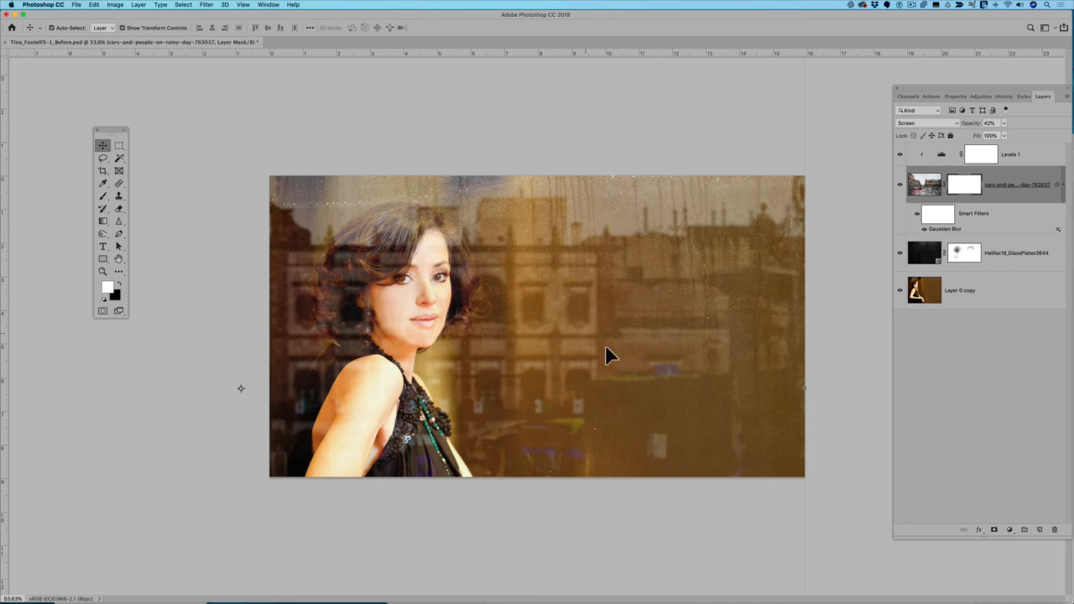
left_click(103, 220)
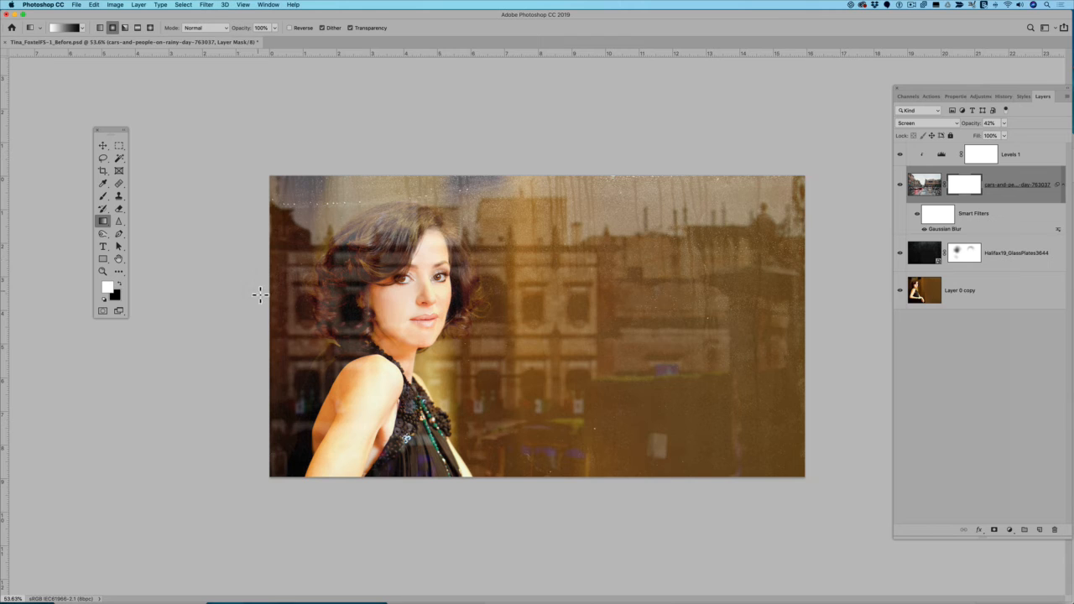
left_click_drag(406, 308, 668, 298)
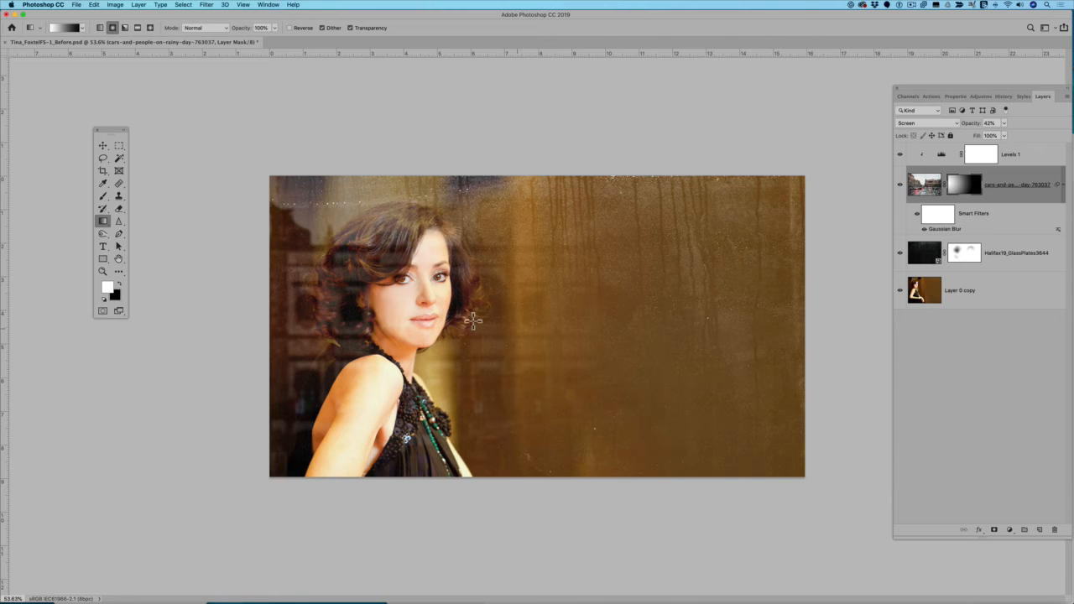
left_click_drag(270, 303, 727, 300)
left_click_drag(267, 304, 766, 293)
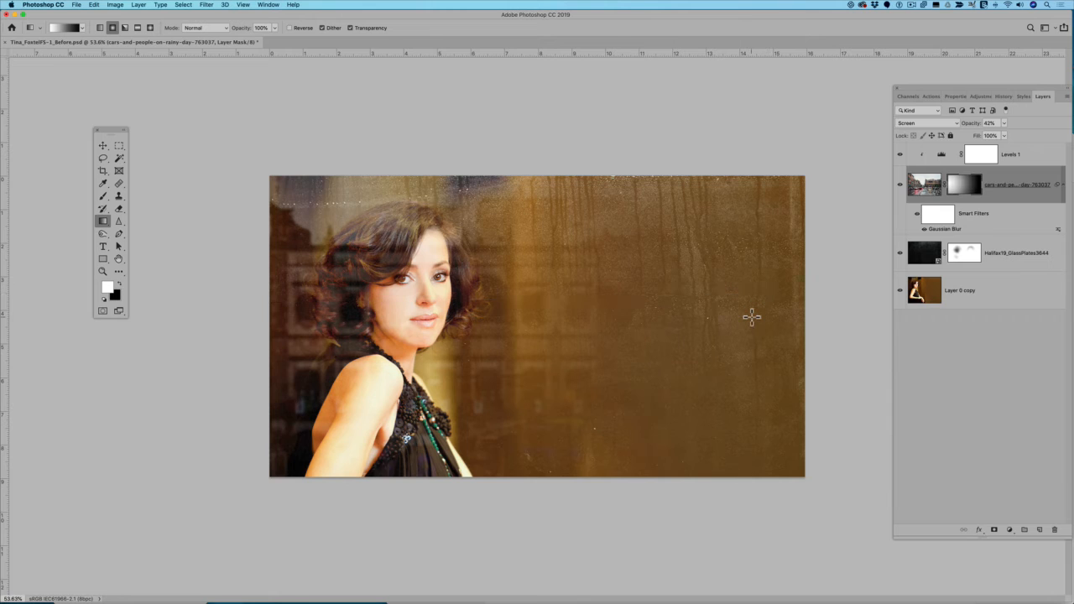
- Compare the composite with the street photo hidden and shown, and with its layer mask disabled and re-enabled
left_click(899, 186)
left_click(900, 186)
right_click(957, 183)
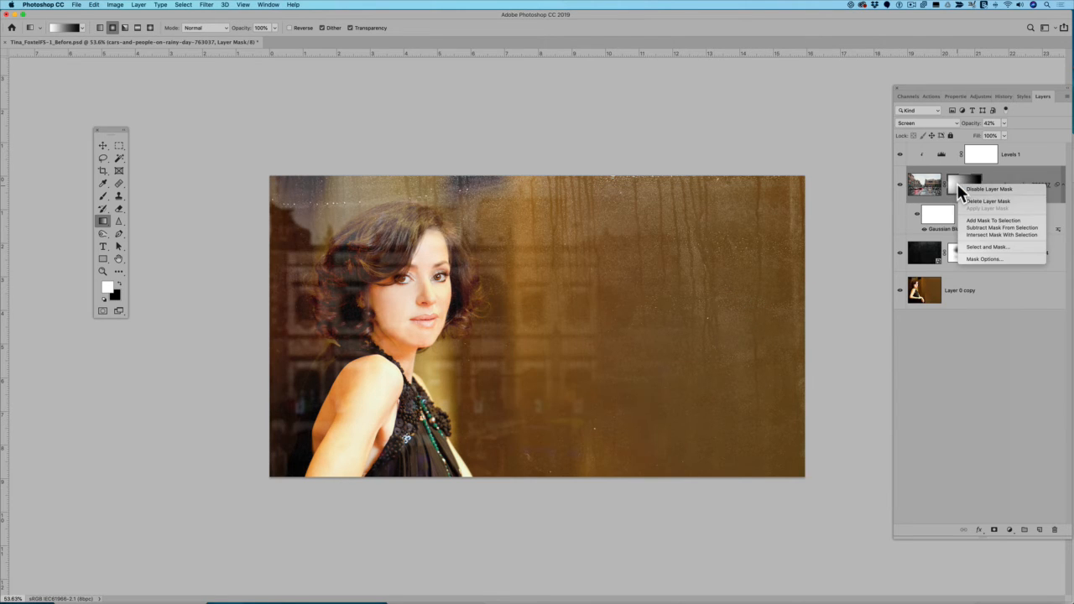
left_click(961, 189)
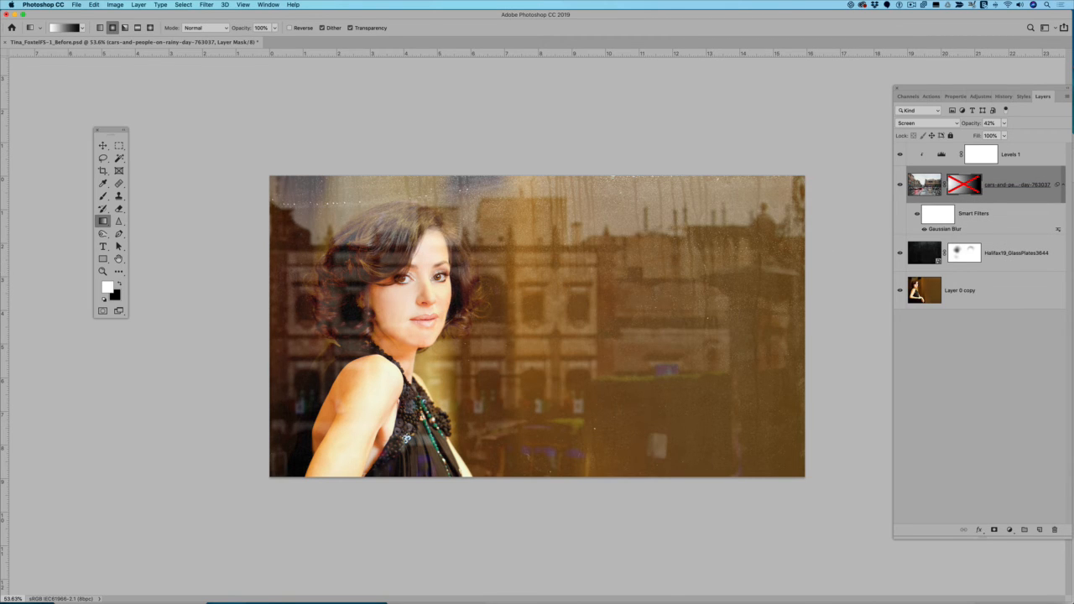
right_click(965, 188)
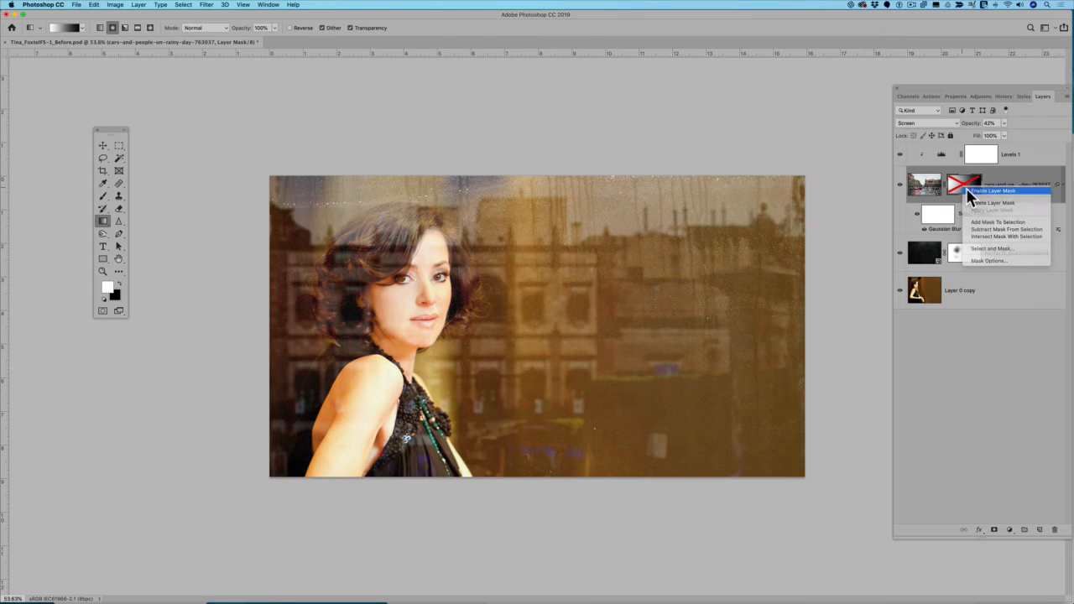
left_click(1007, 192)
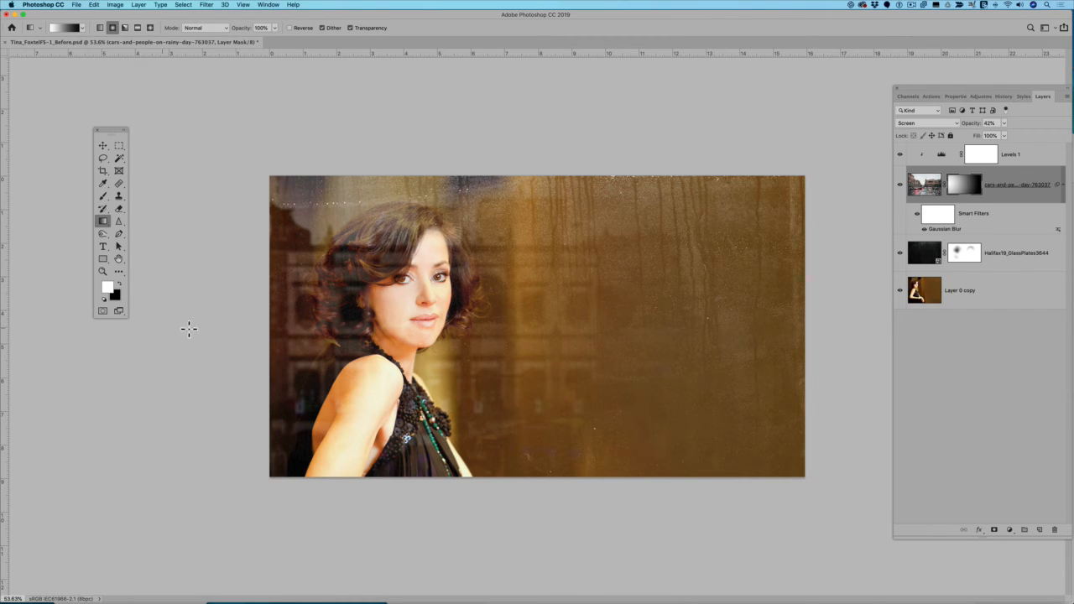
- Redraw the street photo mask's radial gradient so it fades out near the right canvas edge, and check the layer hidden and shown
left_click_drag(270, 315, 774, 317)
left_click_drag(386, 322, 791, 314)
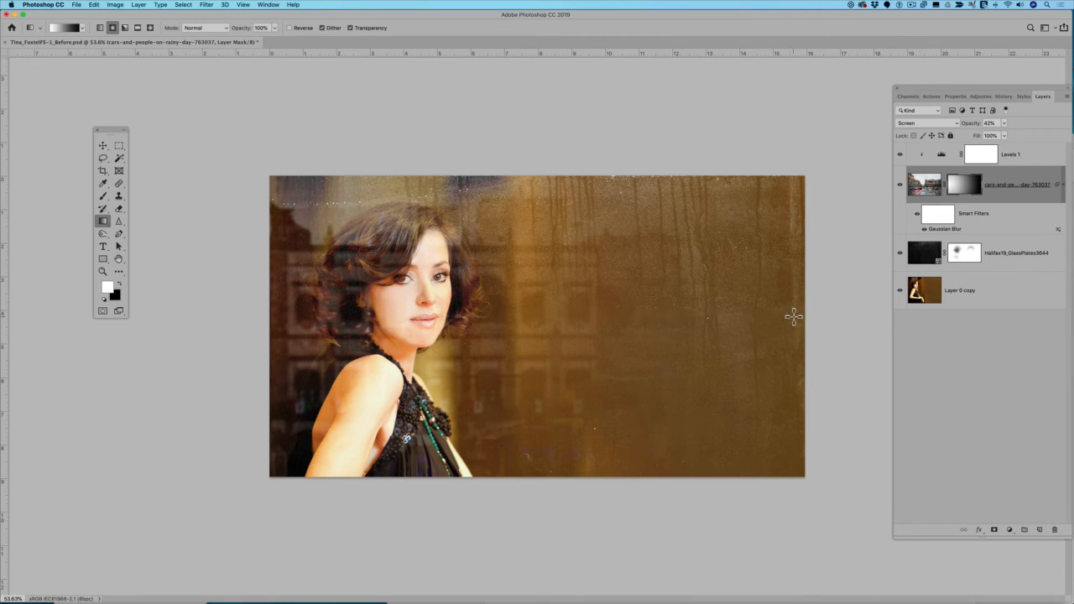
left_click(900, 185)
left_click(900, 186)
- Add a Hue/Saturation adjustment layer above Levels 1 and clip it to the street photo layer
left_click(1021, 161)
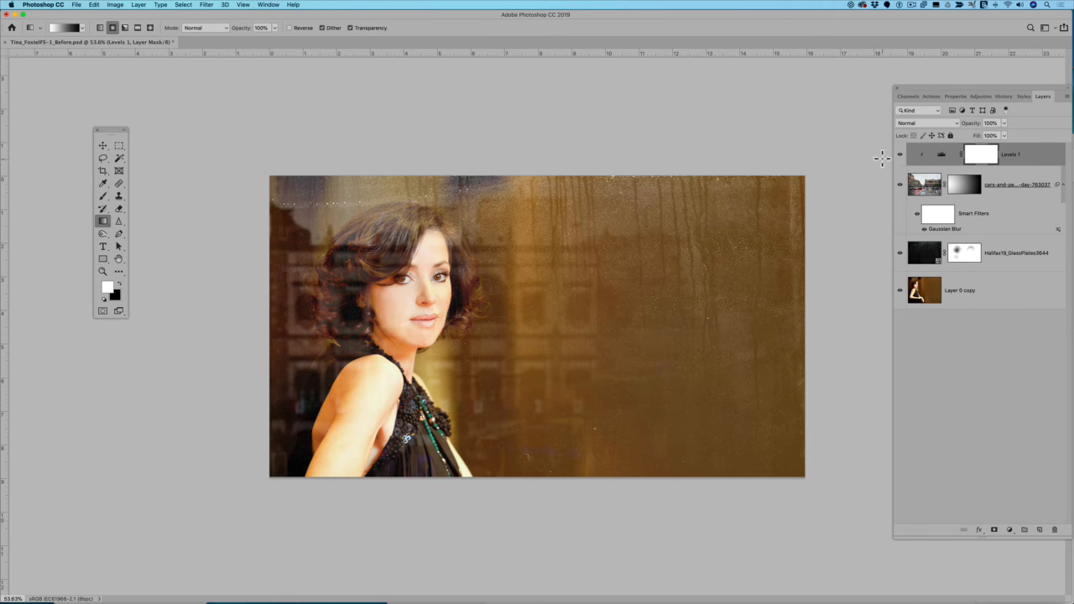
left_click(1009, 529)
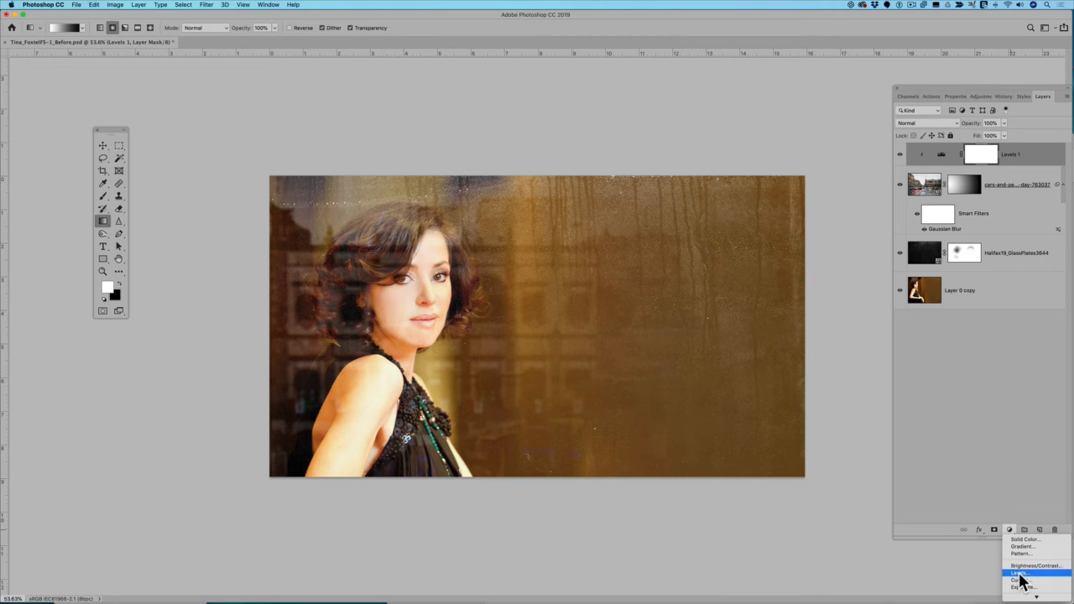
mouse_move(1019, 591)
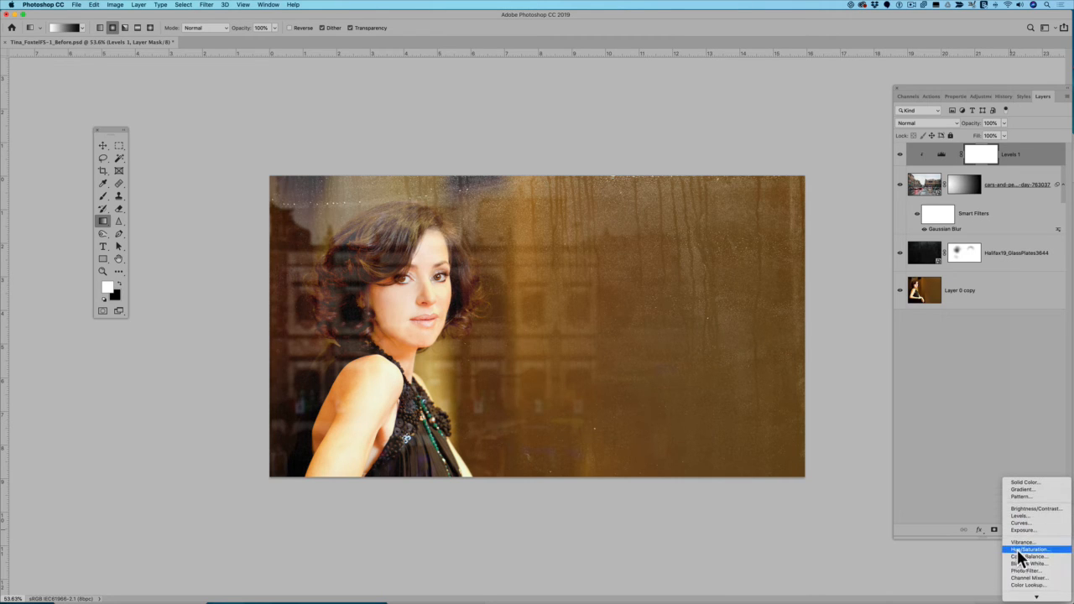
left_click(1023, 550)
left_click(976, 178)
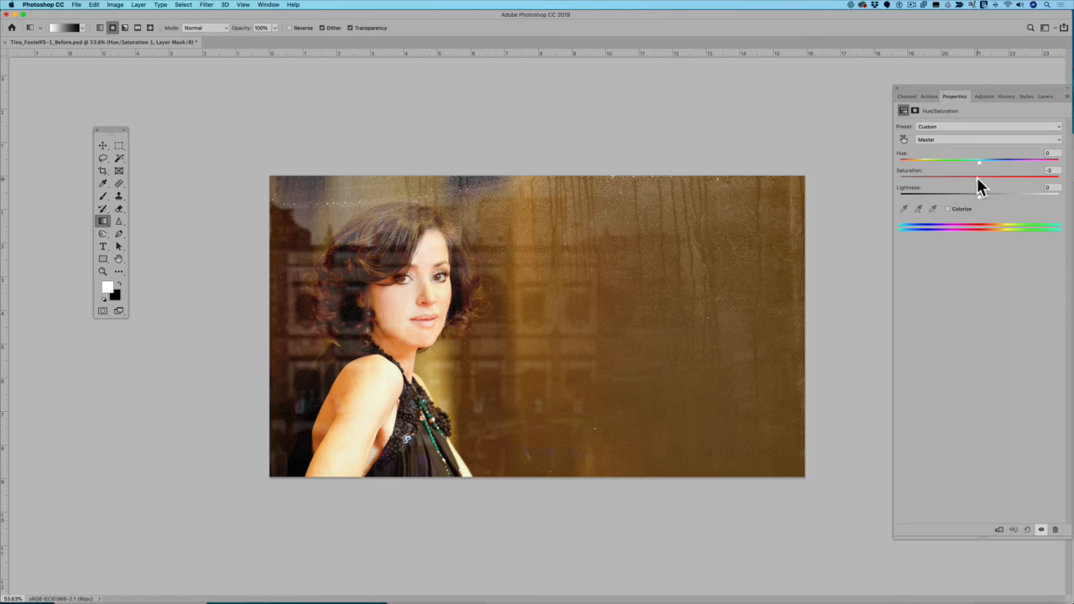
left_click(1043, 97)
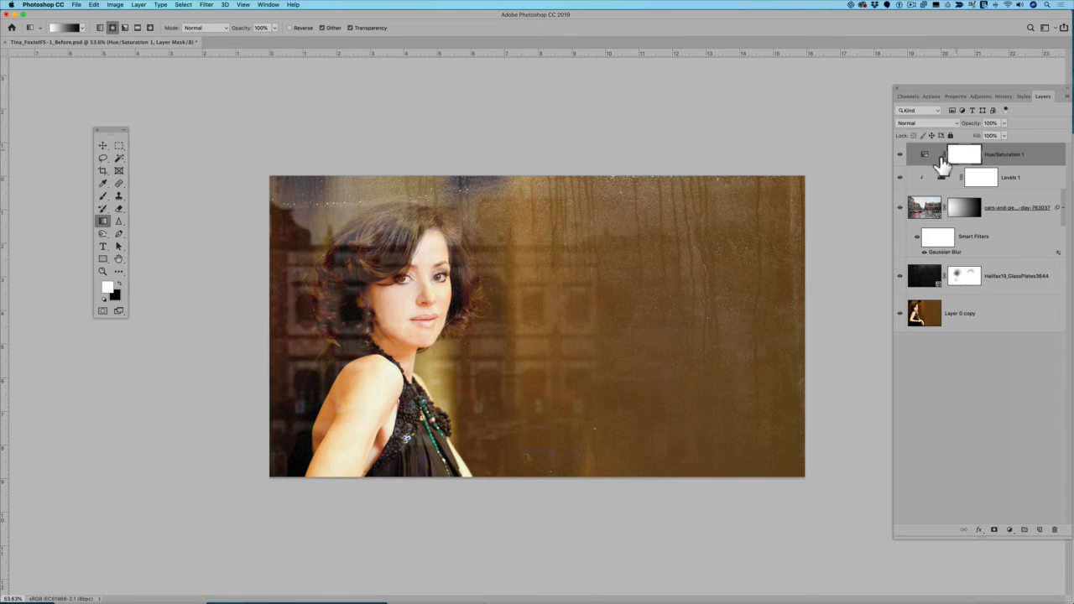
key("alt")
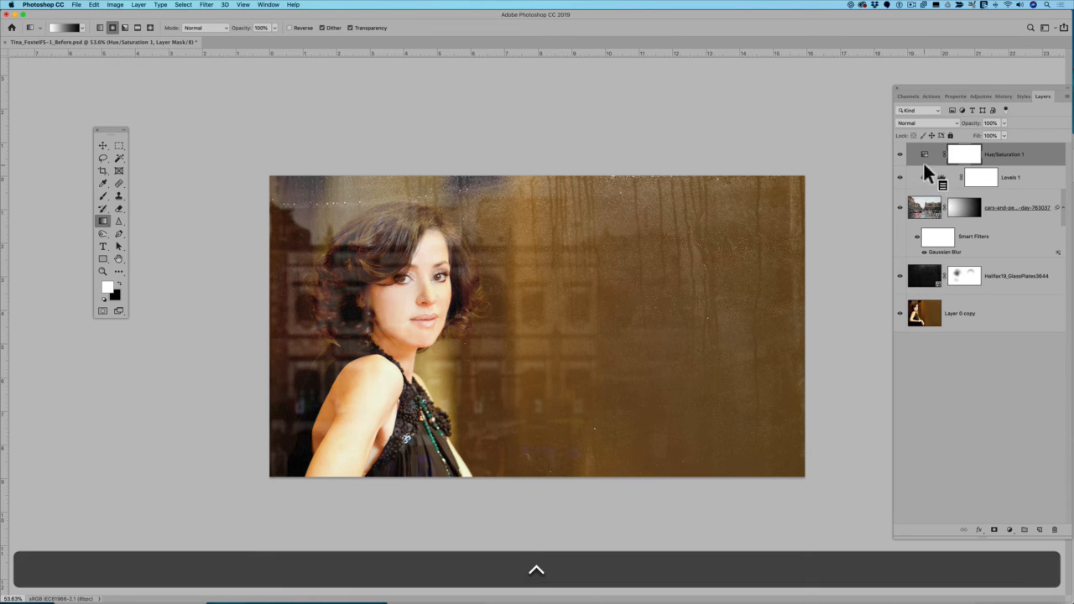
left_click(922, 161, "ctrl+alt")
left_click(922, 166, "alt")
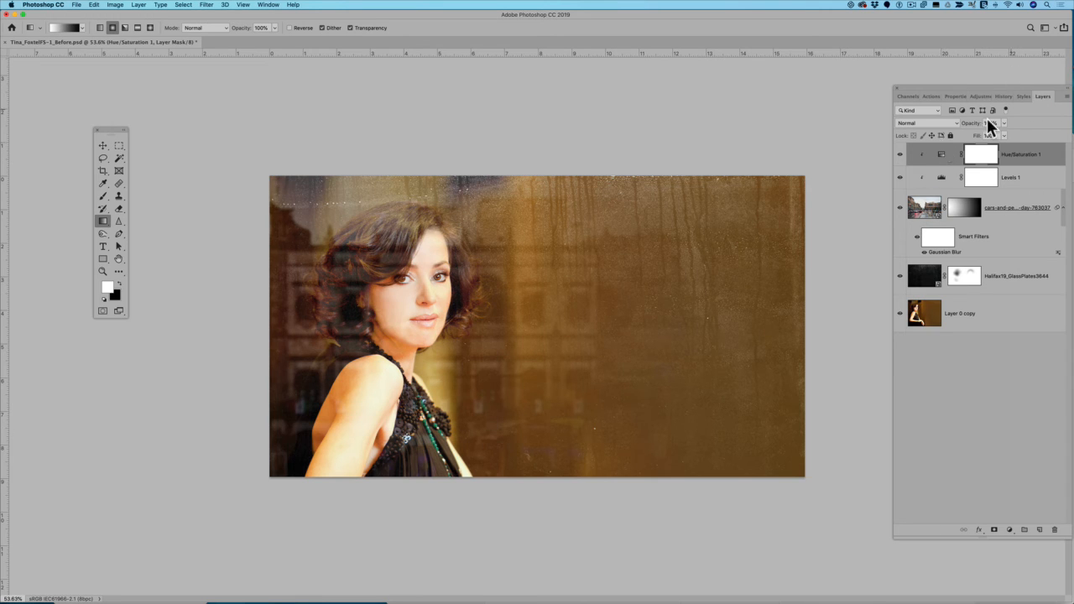
- Lower the saturation in the clipped Hue/Saturation adjustment to mute the street reflection's colours
double_click(941, 155)
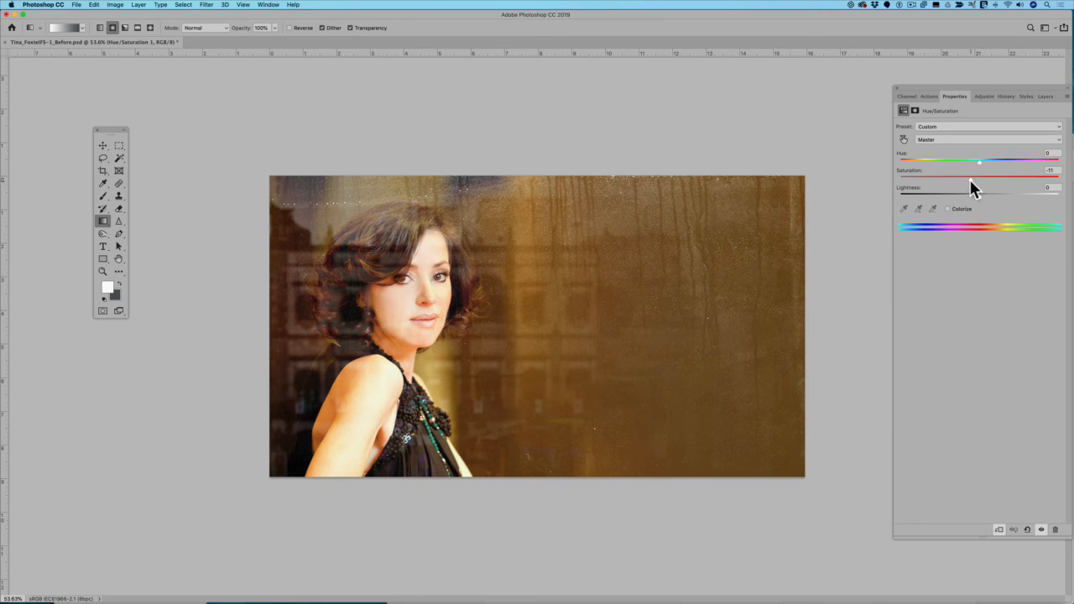
left_click_drag(962, 177, 955, 176)
left_click(1044, 96)
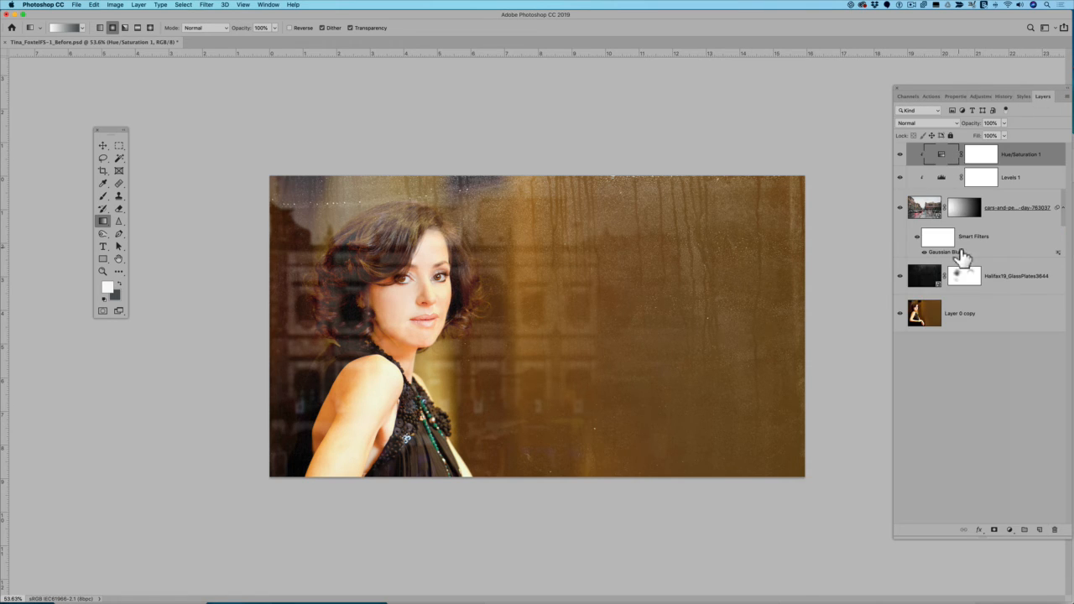
- Add an unclipped Black & White adjustment layer with the Default preset above Hue/Saturation 1, and compare it hidden and shown
left_click(925, 211)
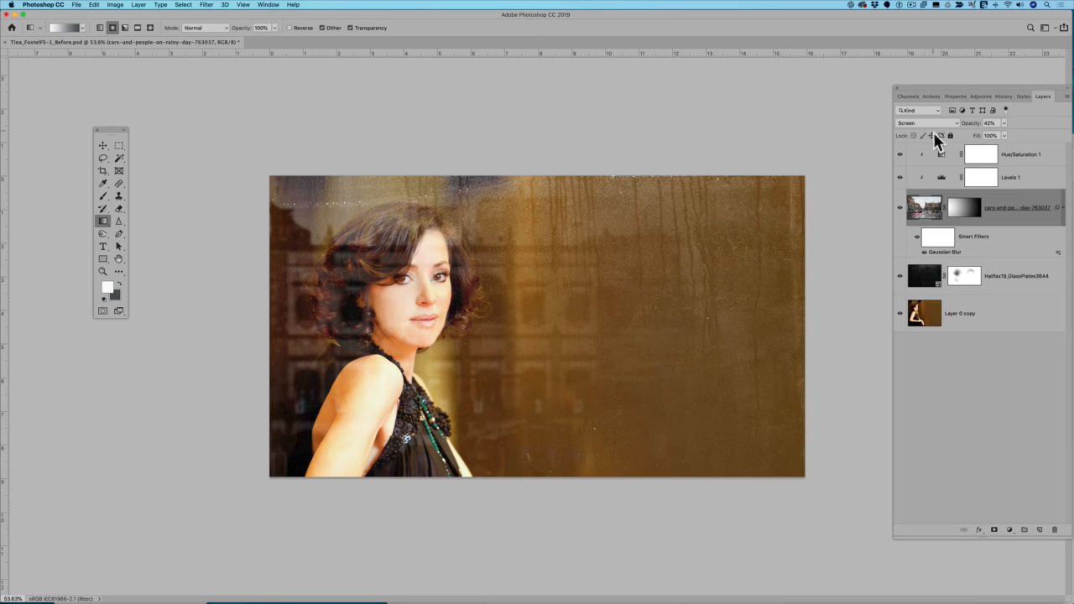
left_click(930, 156)
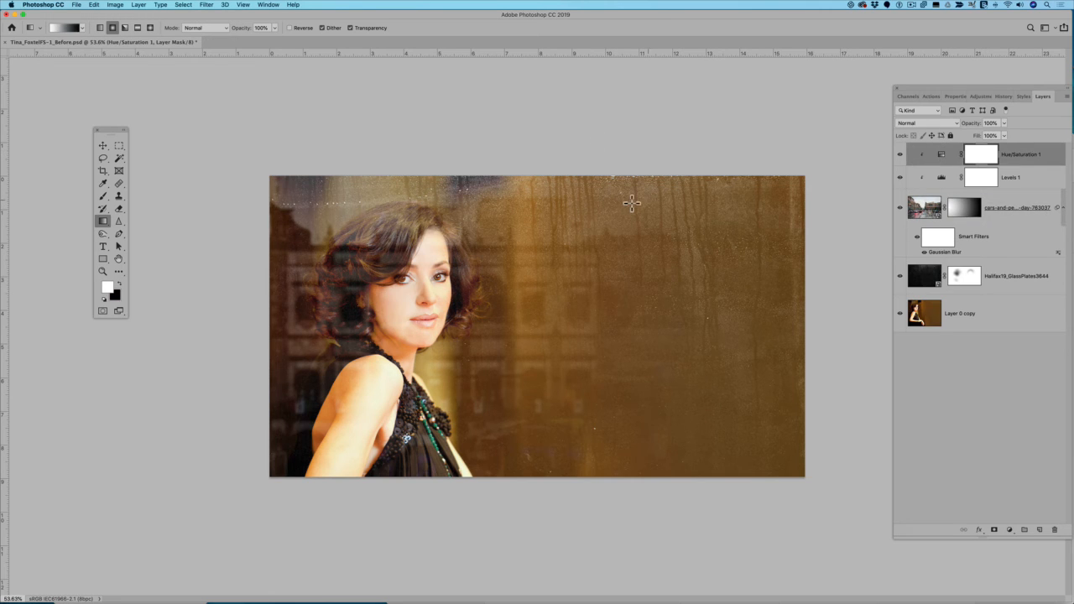
left_click(1005, 530)
mouse_move(1034, 597)
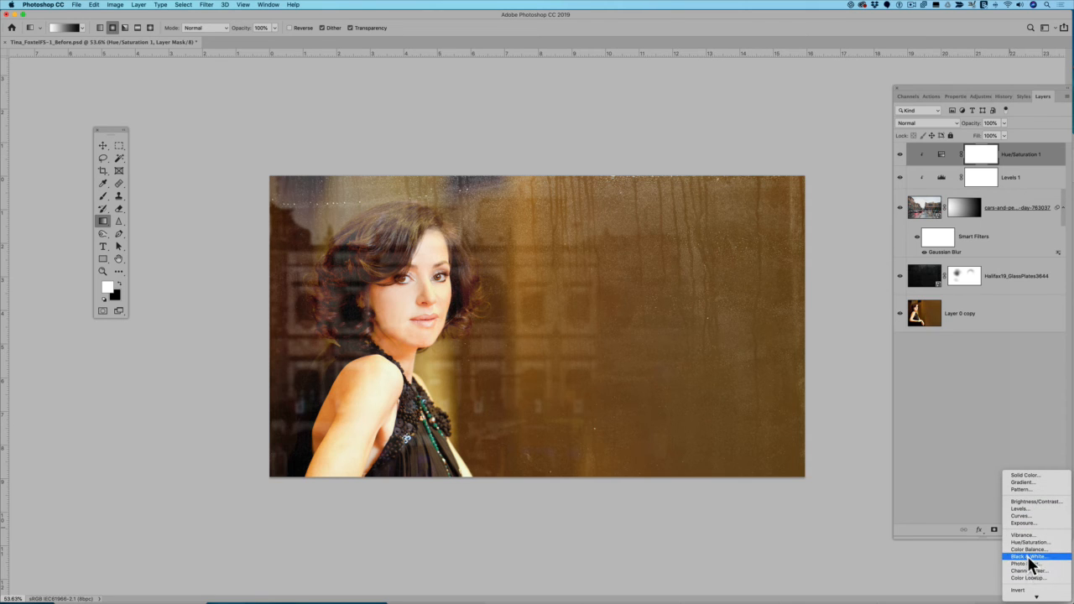
left_click(1029, 557)
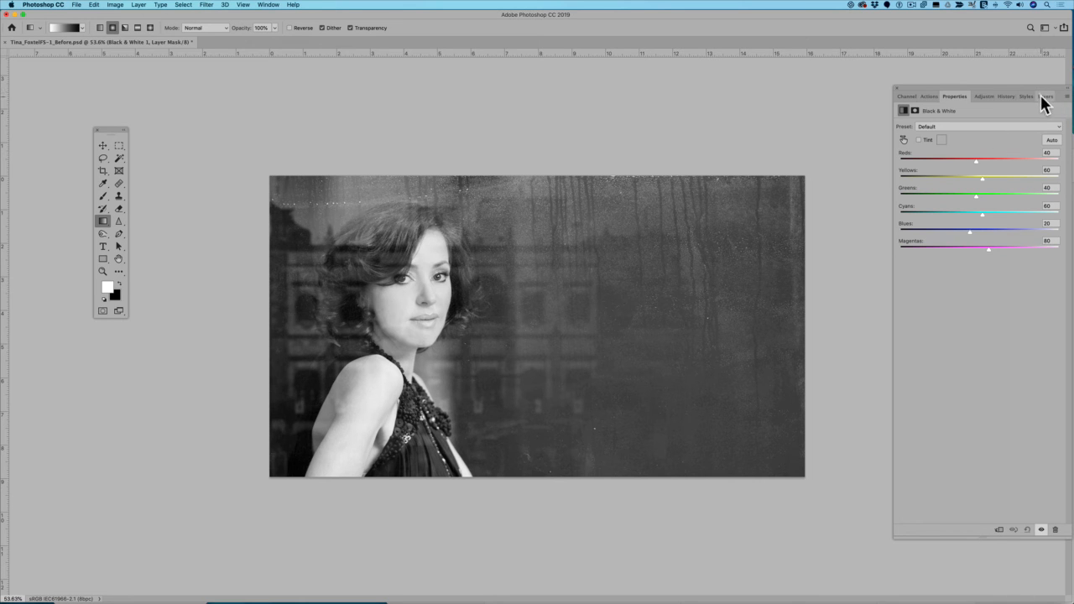
mouse_move(974, 159)
left_mouse_down()
mouse_move(964, 160)
mouse_move(974, 161)
left_mouse_up()
left_click(1044, 96)
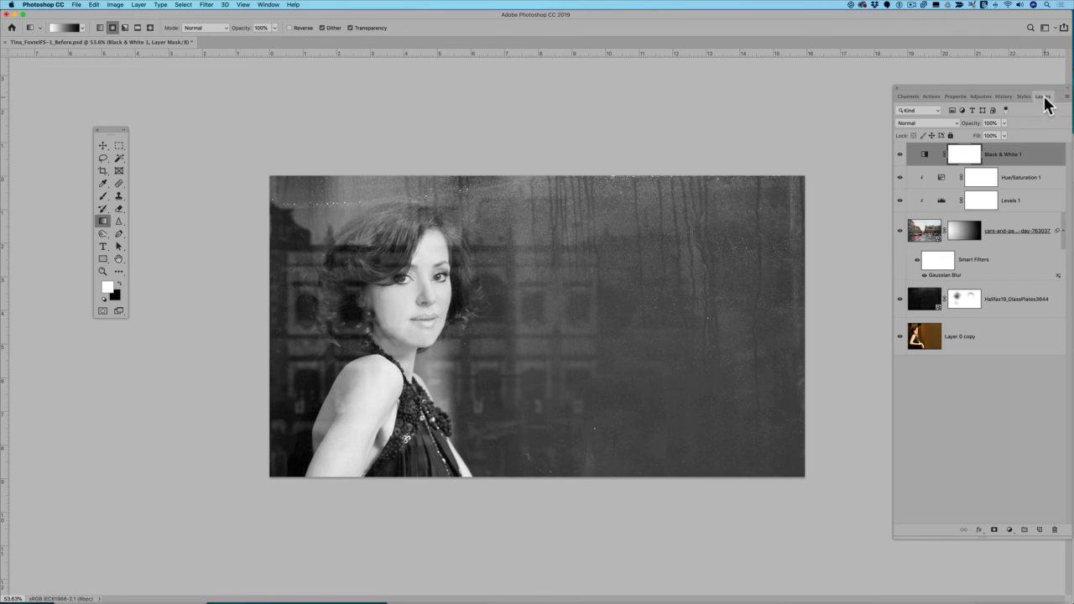
left_click(901, 159)
left_click(901, 160)
- Stamp all visible layers into a new merged layer at the top of the stack
key("super")
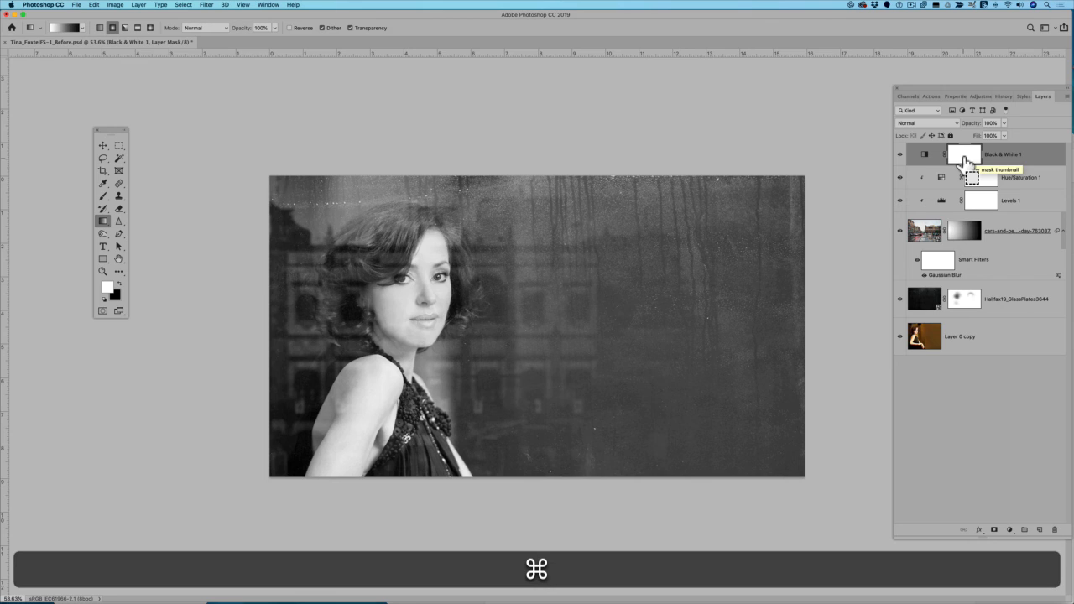
key("alt")
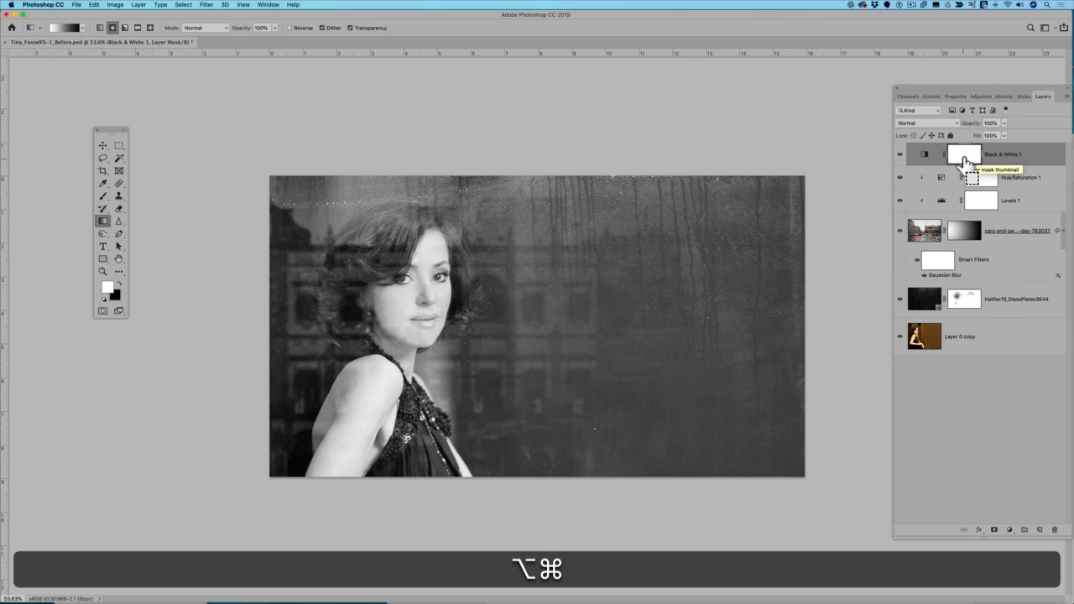
key("shift")
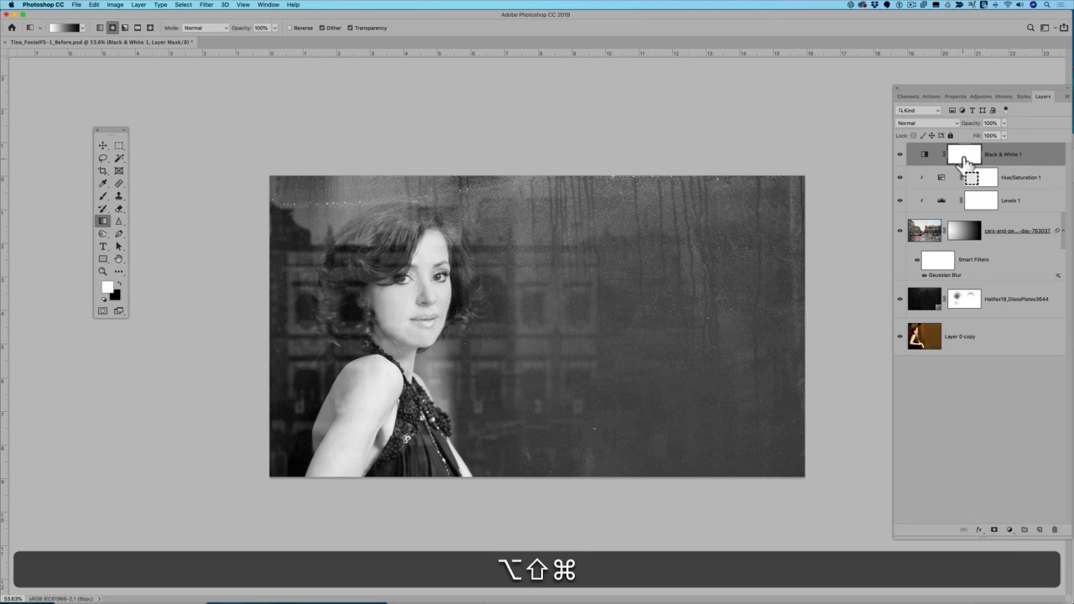
key("super+alt+shift+e")
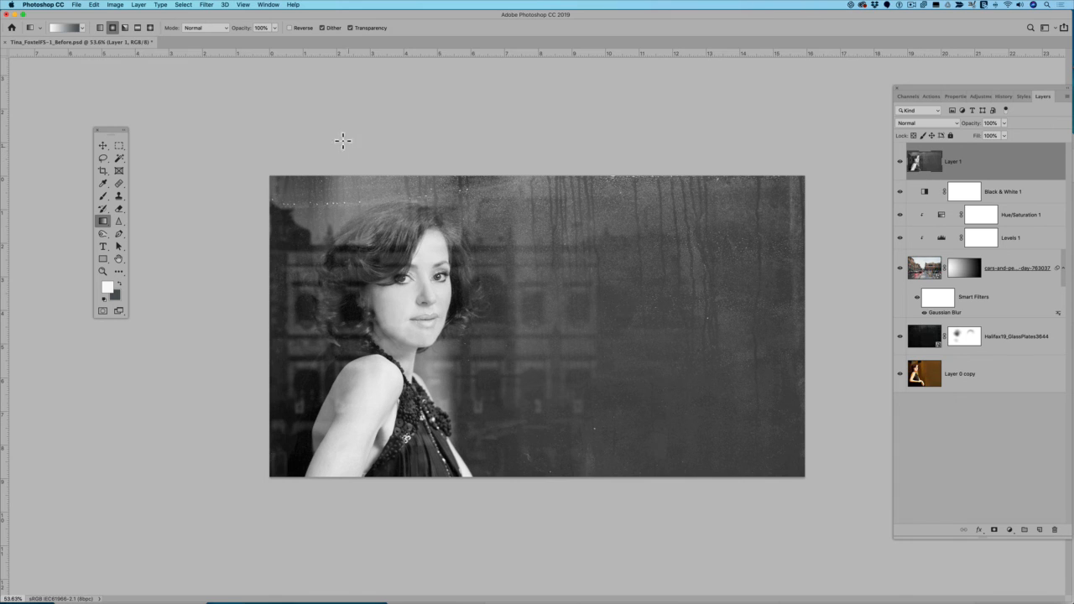
- Apply the Camera Raw Filter to the merged layer with Contrast +4, Blacks -36, Texture +23 and Clarity +6
left_click(207, 6)
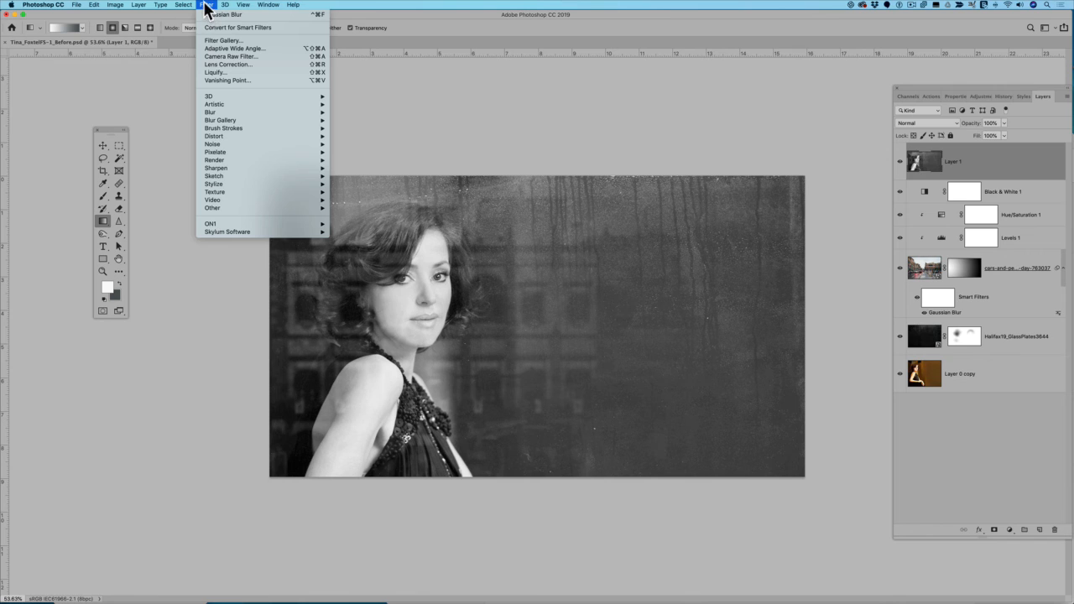
left_click(210, 57)
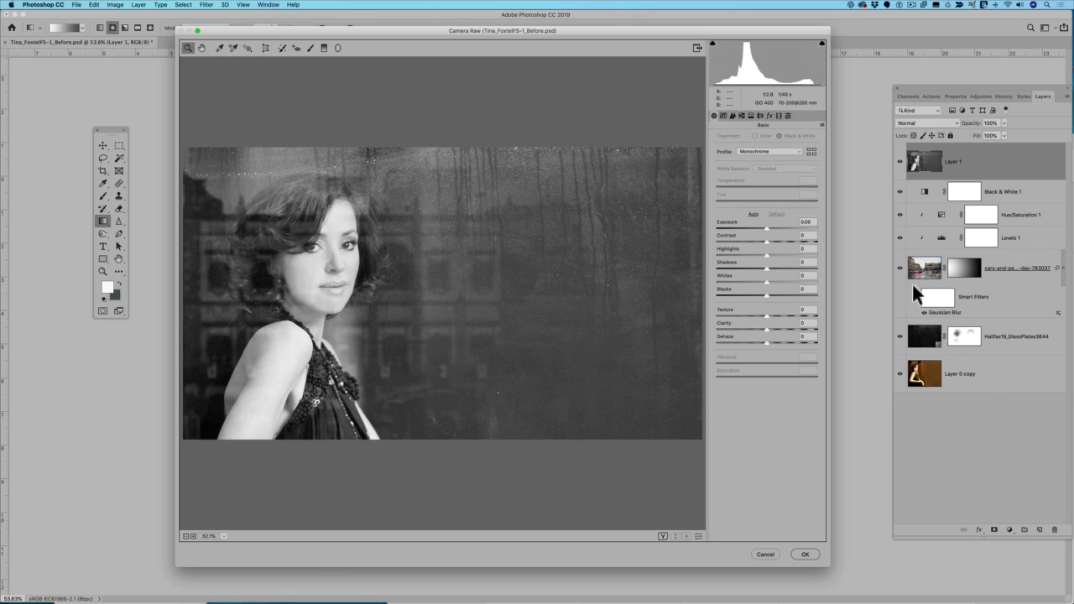
left_click_drag(766, 294, 747, 293)
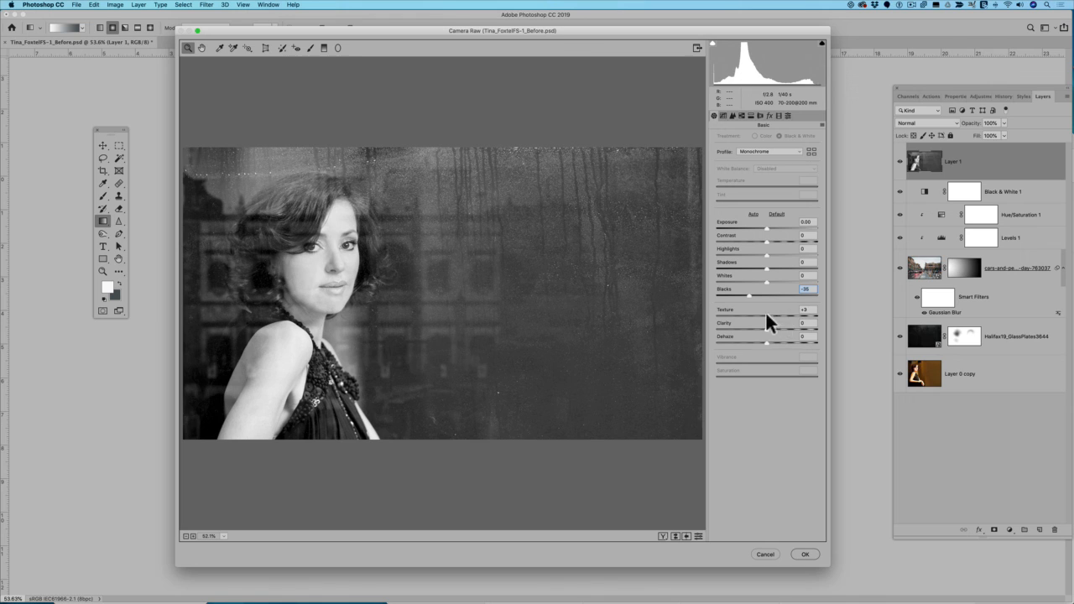
left_click_drag(785, 315, 761, 314)
left_click_drag(791, 314, 787, 315)
left_click(770, 329)
left_click_drag(766, 240, 769, 241)
left_click(768, 237)
left_click(804, 555)
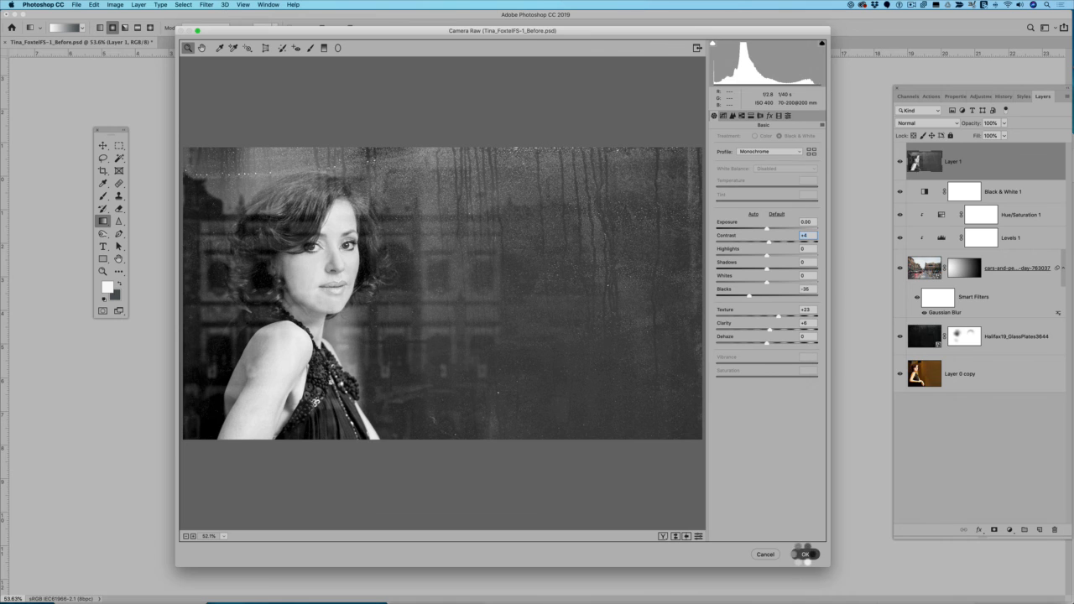
- Compare the image with the Camera Raw-filtered merged layer hidden and shown
left_click(900, 161)
left_click(900, 161)
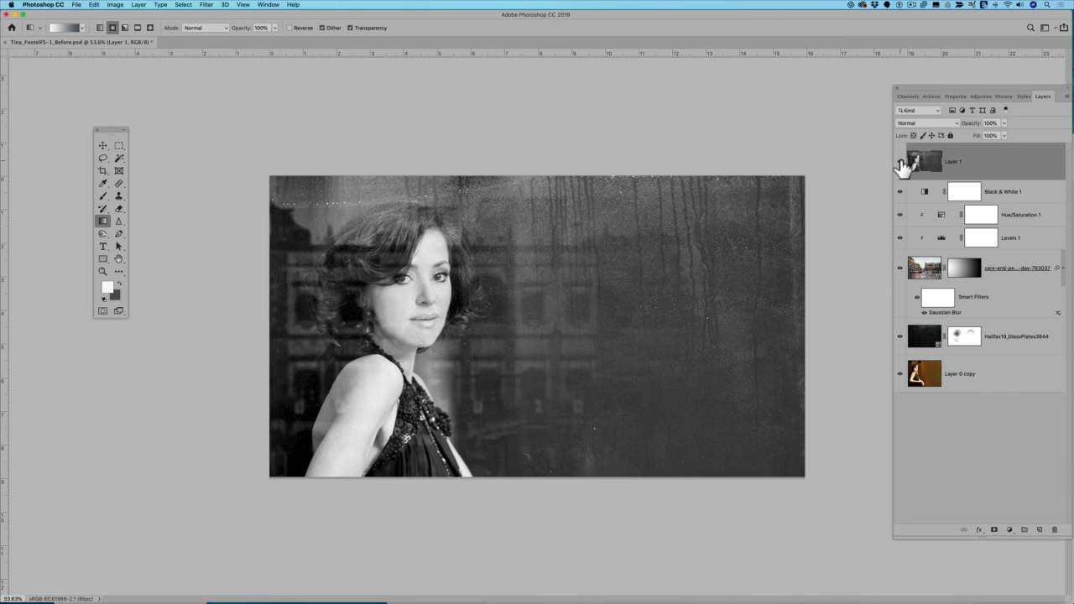
left_click(900, 161)
left_click(900, 161)
left_click(900, 161)
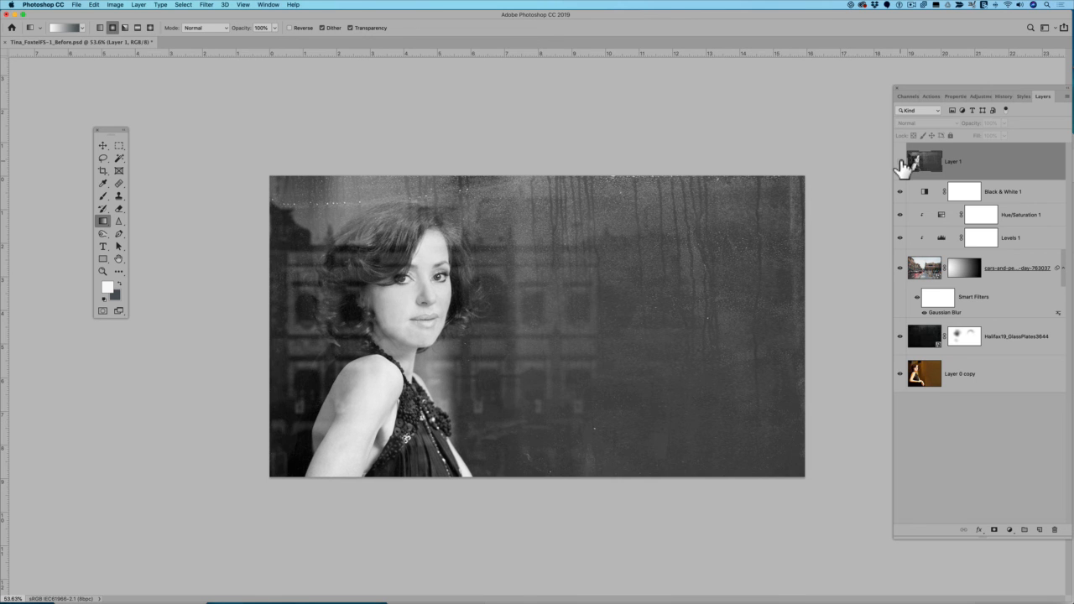
left_click(900, 161)
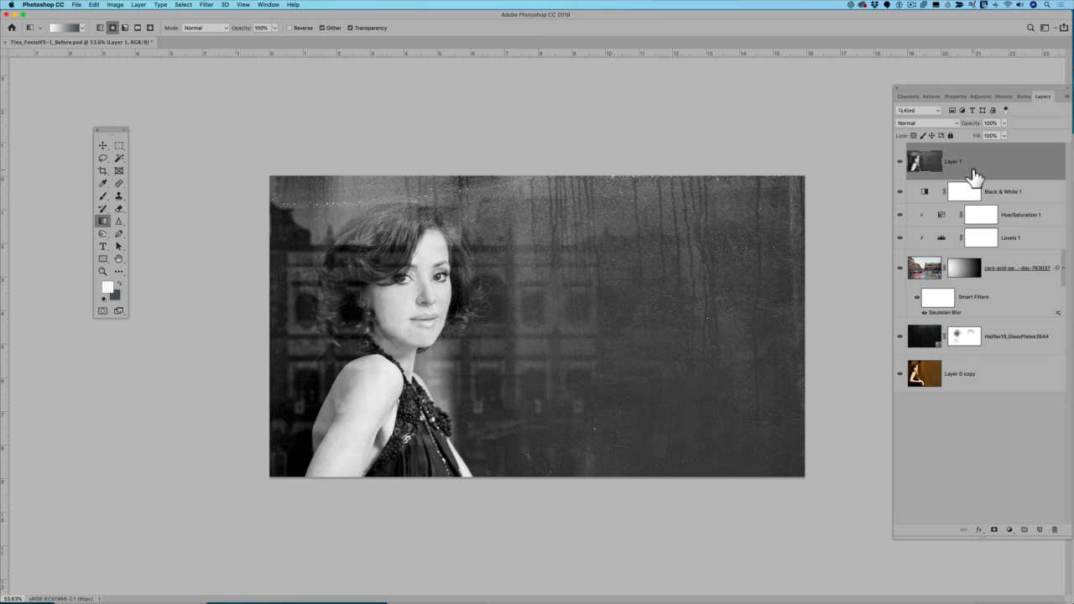
- Duplicate the filtered merged layer and add 4.8% uniform, monochromatic noise to the copy
key("super+j")
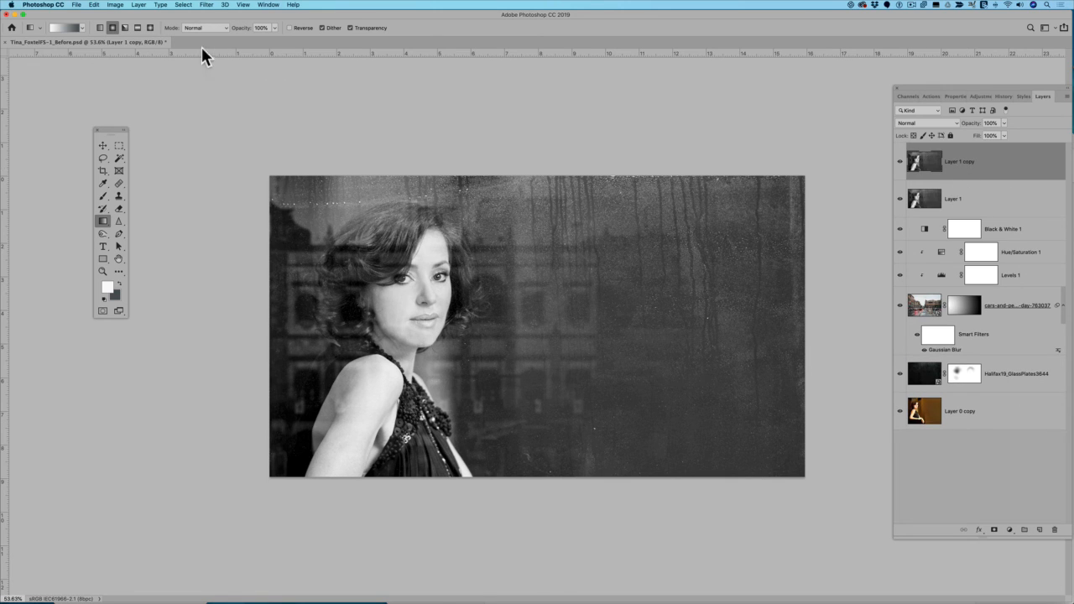
left_click(206, 4)
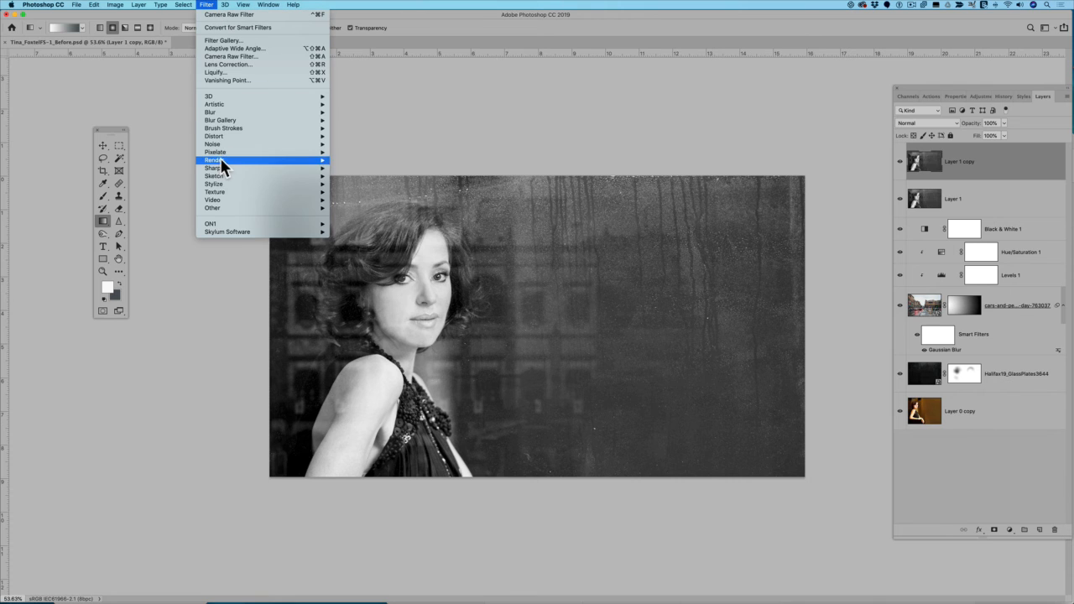
mouse_move(218, 144)
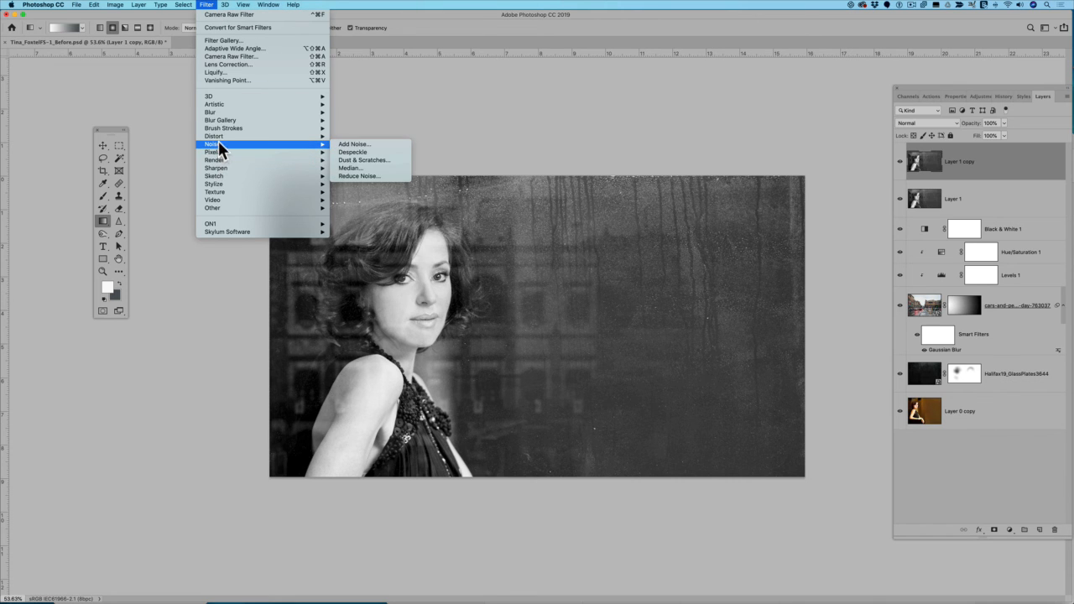
left_click(353, 144)
key("super+0")
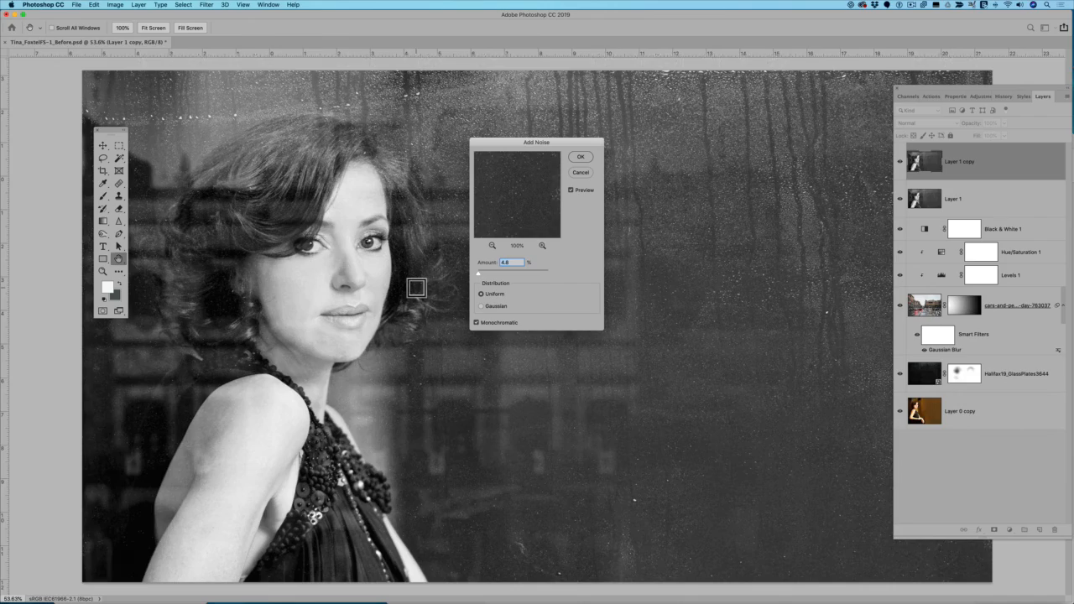
scroll(416, 288, "up", 3)
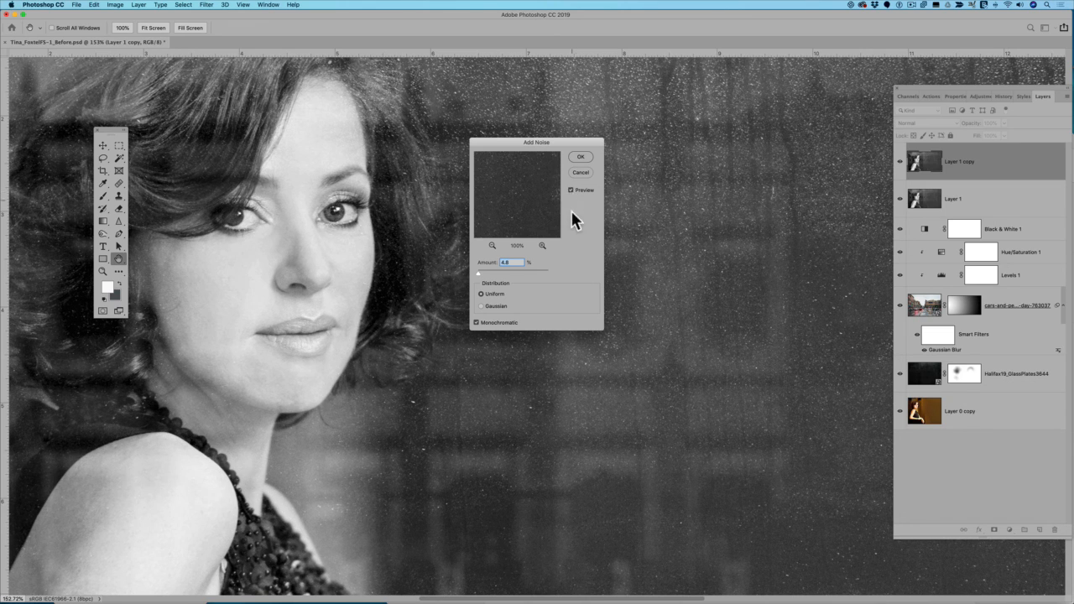
left_click(585, 156)
- Compare the original portrait layer on its own with the full black-and-white composite
key("g")
key("super+0")
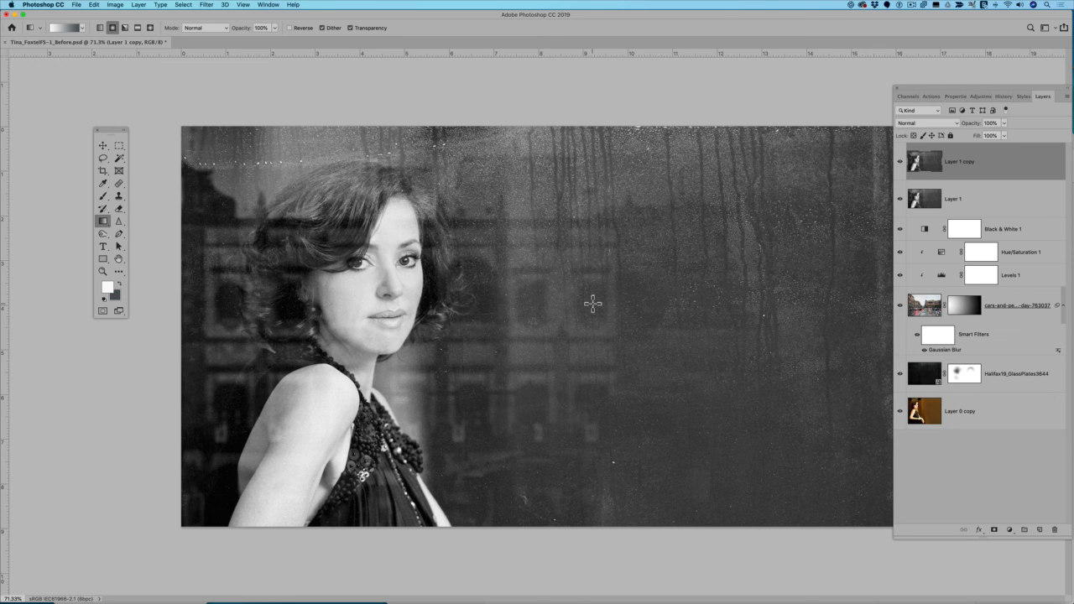
left_click(900, 411, "alt")
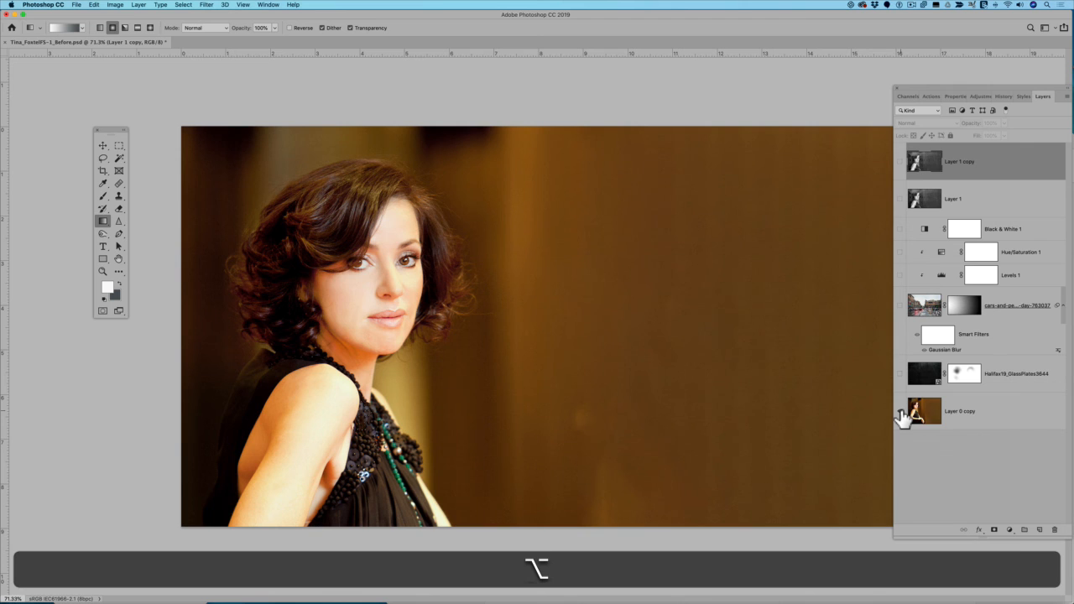
left_click(900, 411, "alt")
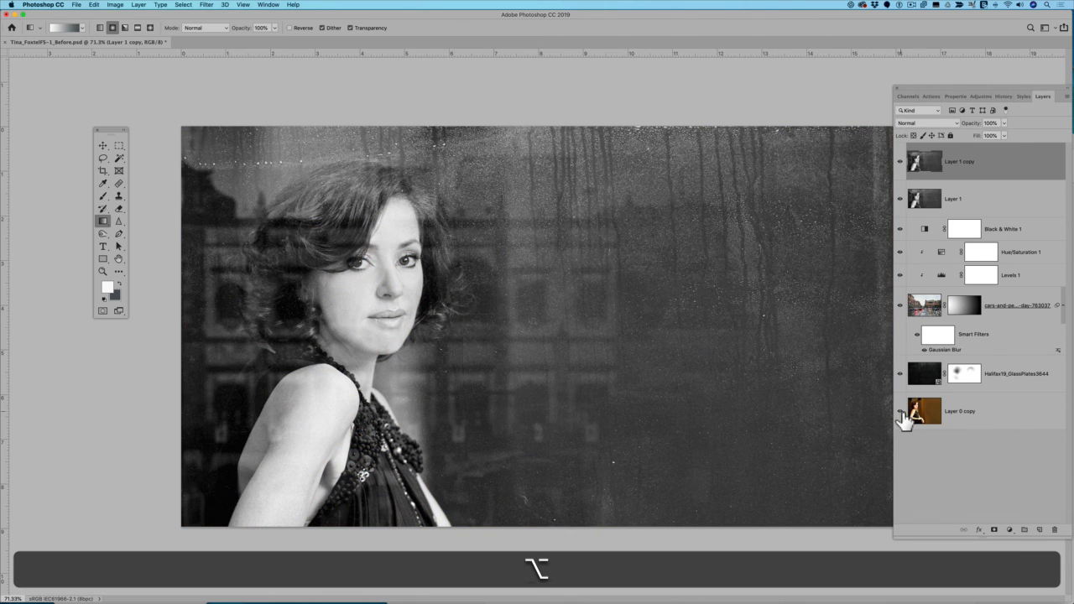